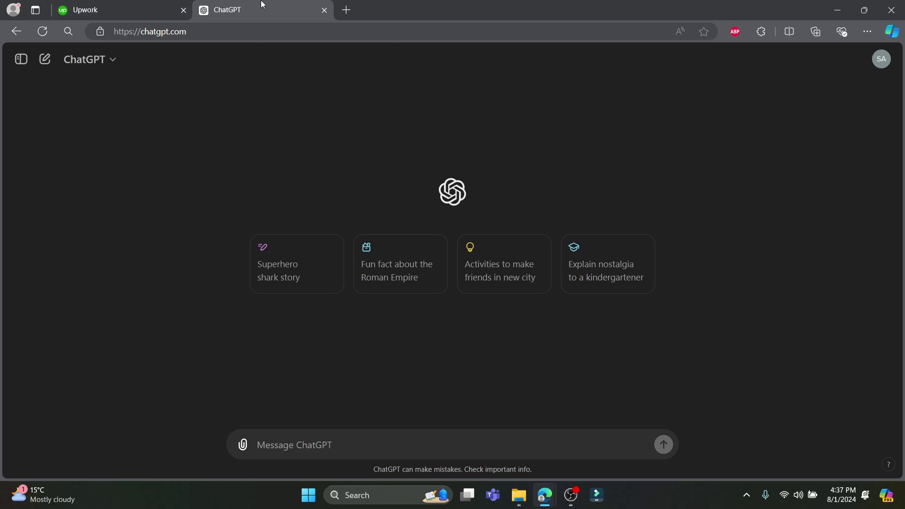
Switch to Upwork and open the "CEO write hand assistant - Full time (student only)" job from the best matches.
left_click(93, 3)
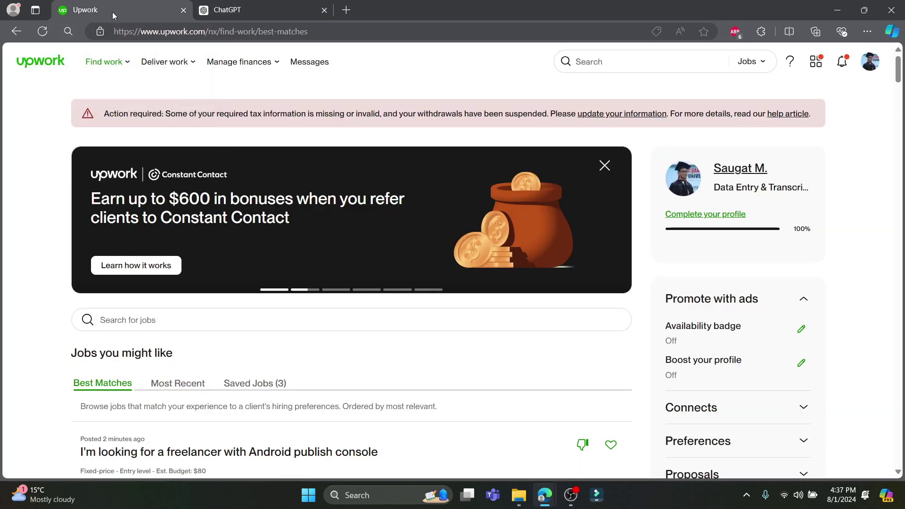
left_click(254, 5)
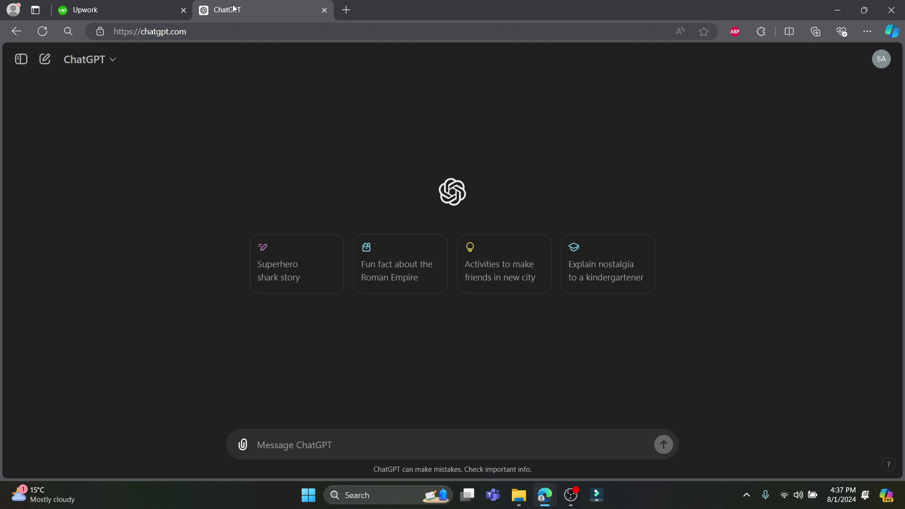
left_click(85, 6)
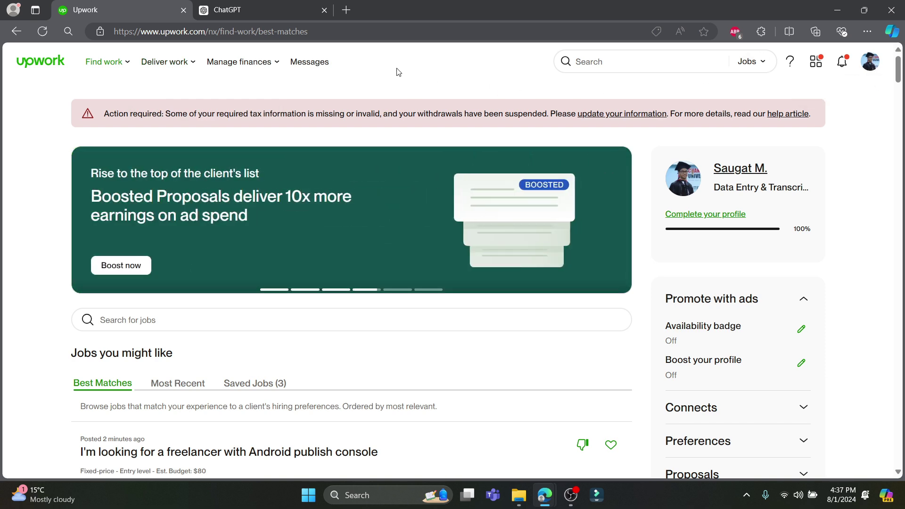
scroll(475, 89, "down", 2)
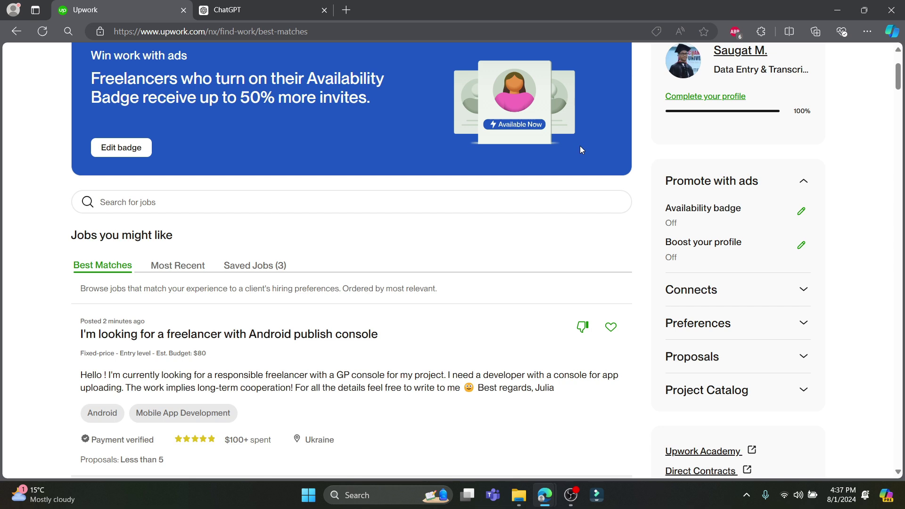
scroll(360, 163, "down", 2)
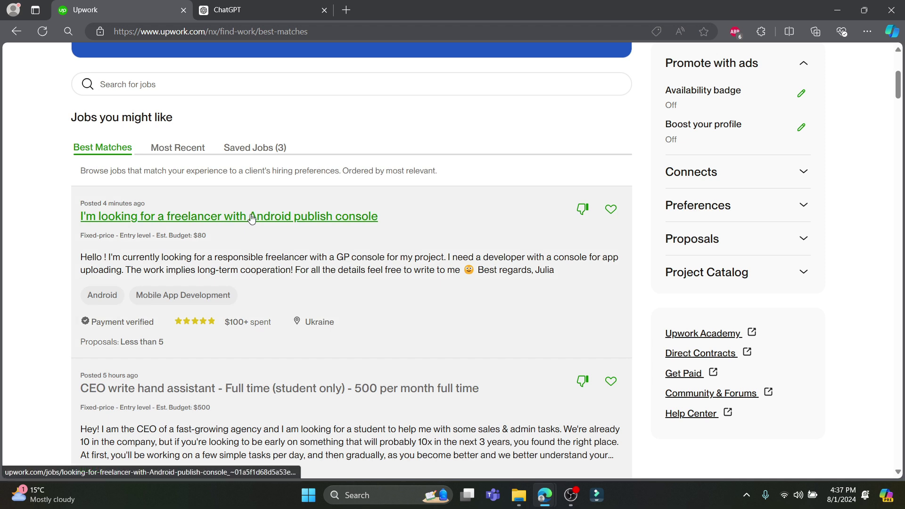
scroll(255, 222, "down", 2)
scroll(256, 220, "down", 2)
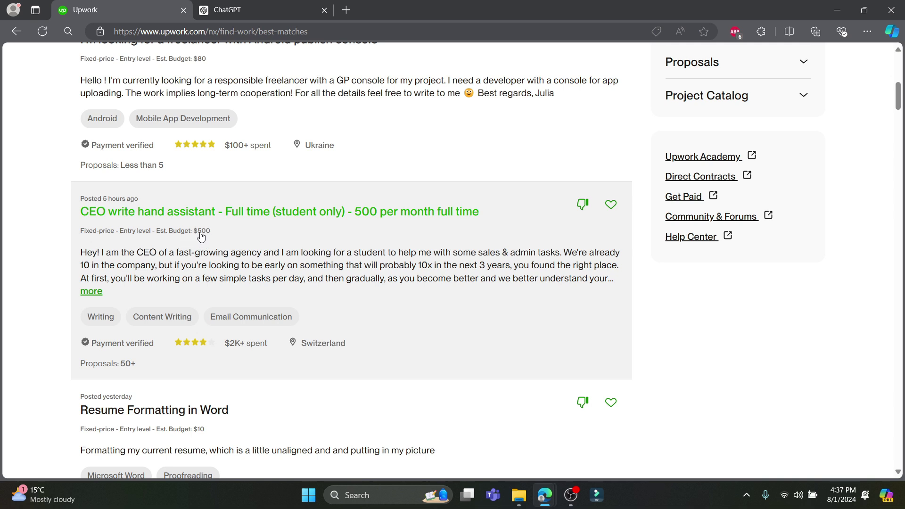
left_click(223, 215)
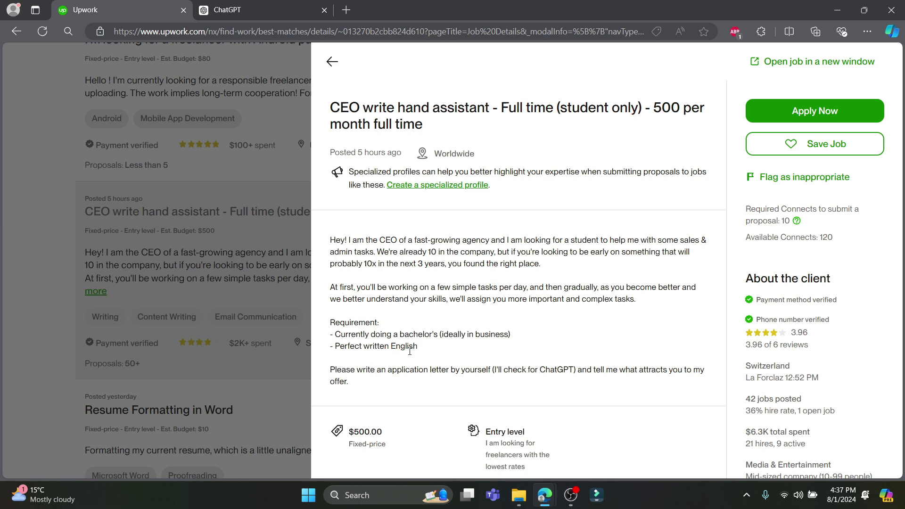
Copy the job description through the requirements and paste it into a new ChatGPT message.
left_click_drag(332, 240, 436, 349)
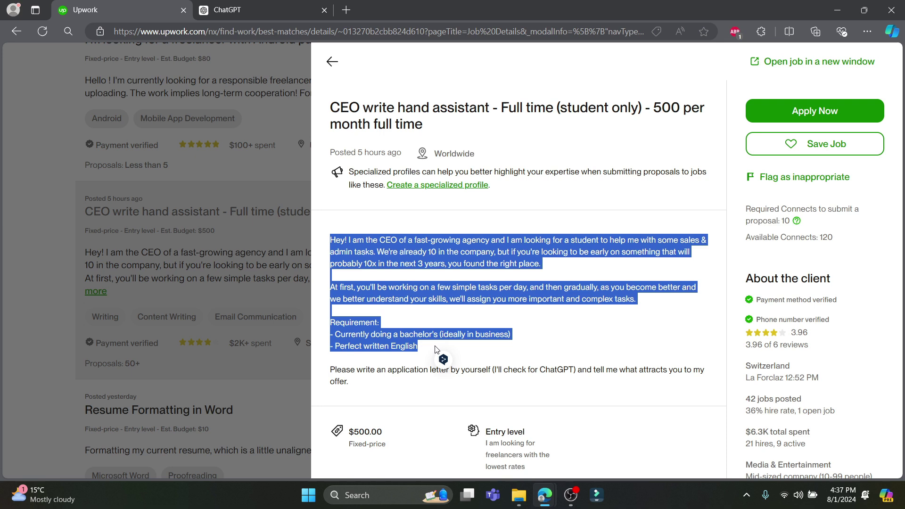
key("ctrl+Tab")
left_click(431, 438)
key("ctrl+v")
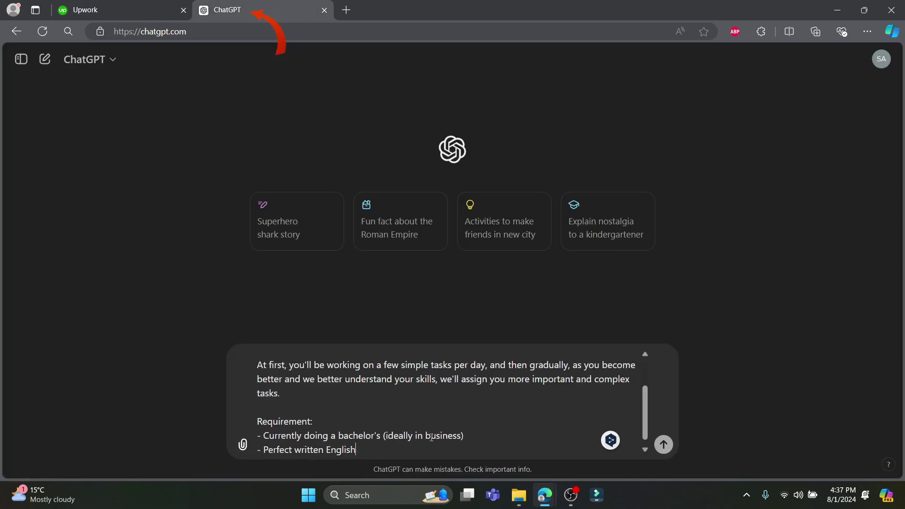
Add "This is what the employer has to say write me a a decent cover letter make it look more humane as possible" and send it.
key("shift+Return")
key("shift+Return")
type("This is what the")
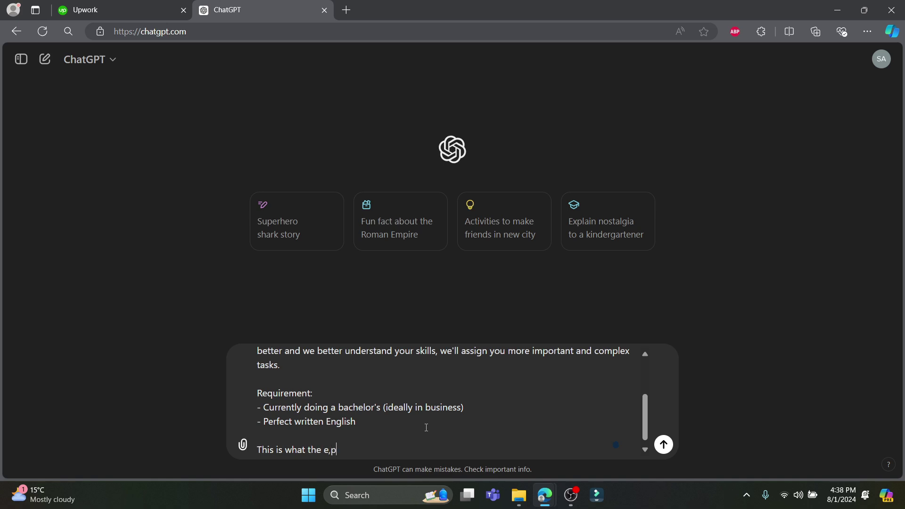
type(" employer has")
type(" to sa")
type("y write me a c")
type(" du")
key("BackSpace")
key("BackSpace")
type("decent")
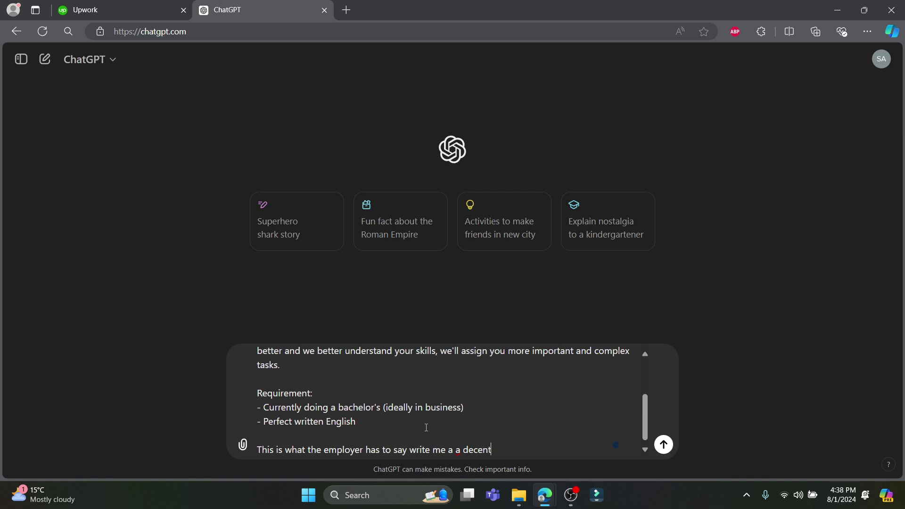
type(" cover letter make it look more hum")
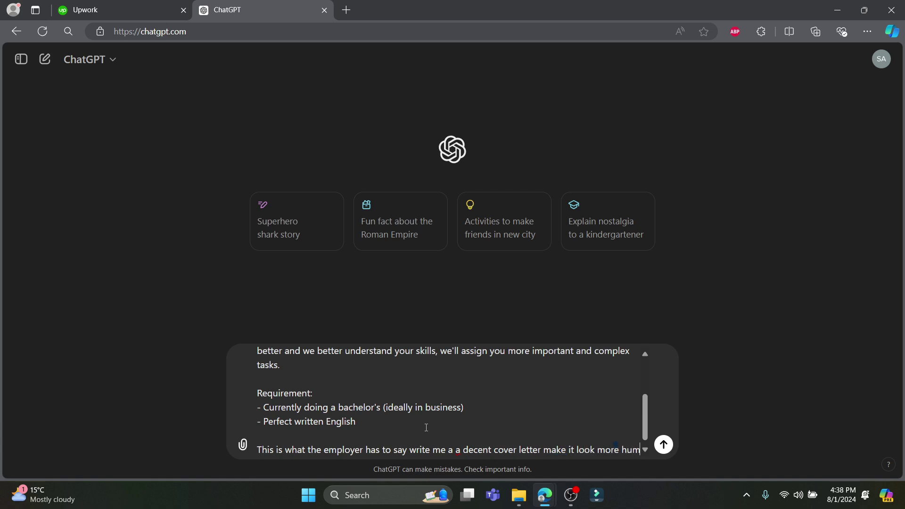
type("ane as possinle")
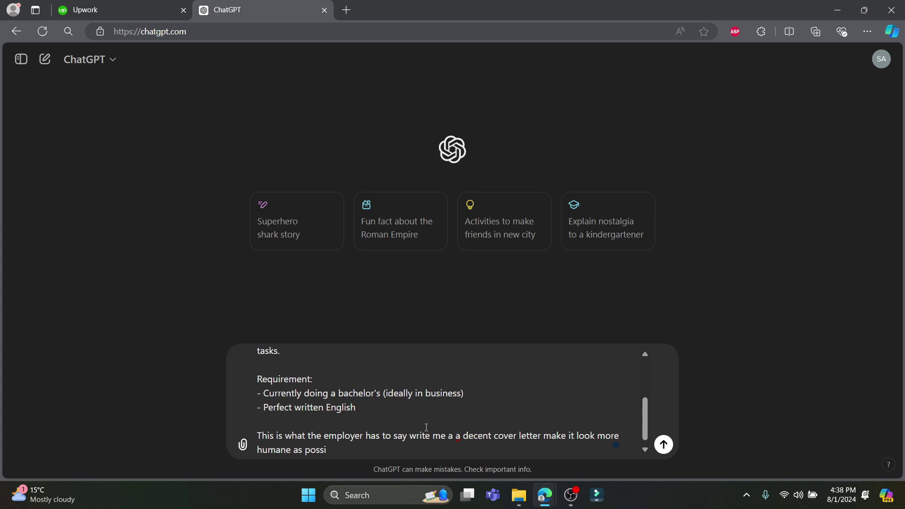
key("Return")
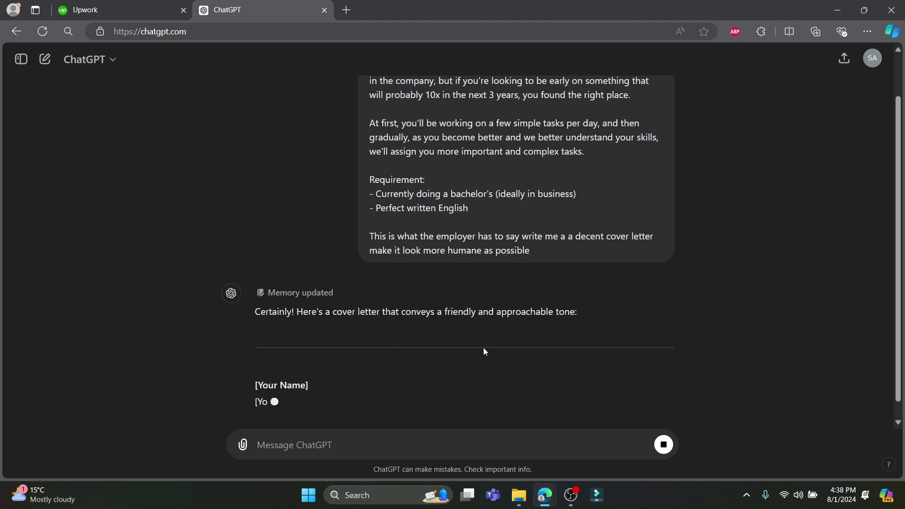
Review the submitted prompt and read through the generated cover letter, including its placeholders and body paragraphs.
scroll(458, 306, "down", 4)
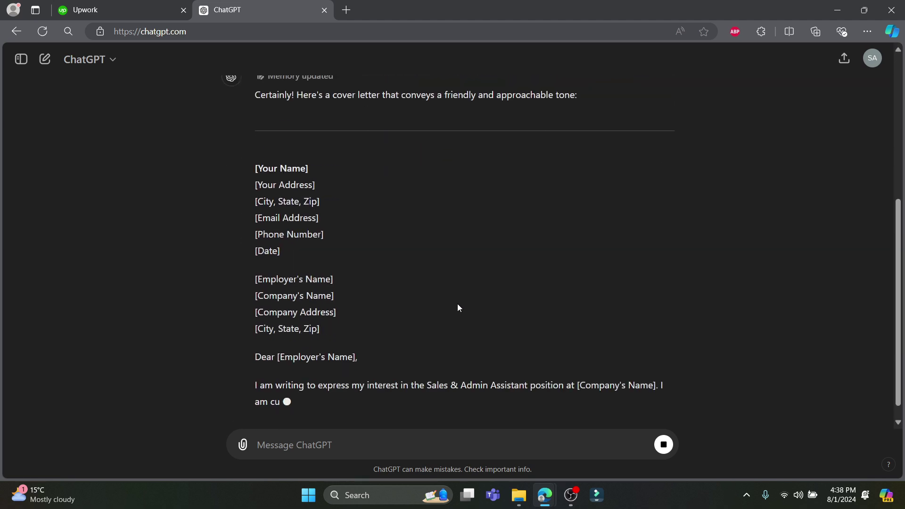
scroll(457, 307, "up", 2)
mouse_move(280, 138)
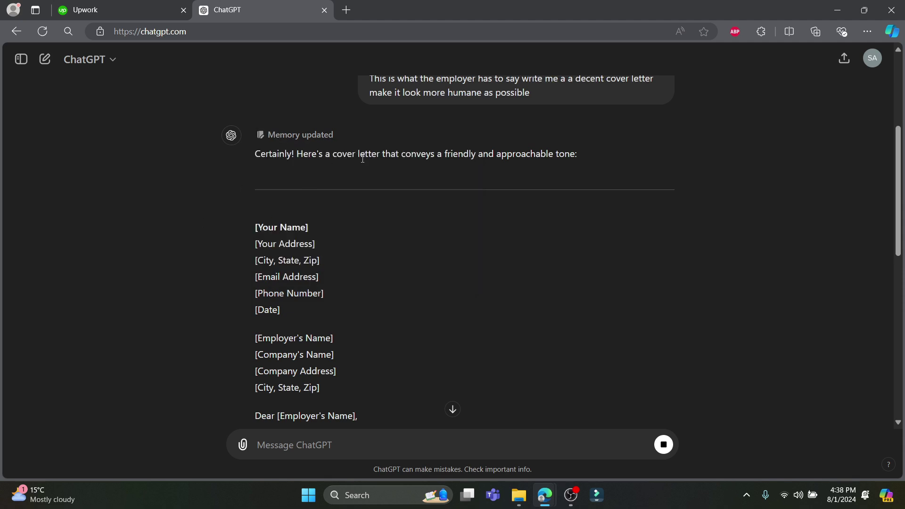
scroll(519, 158, "up", 2)
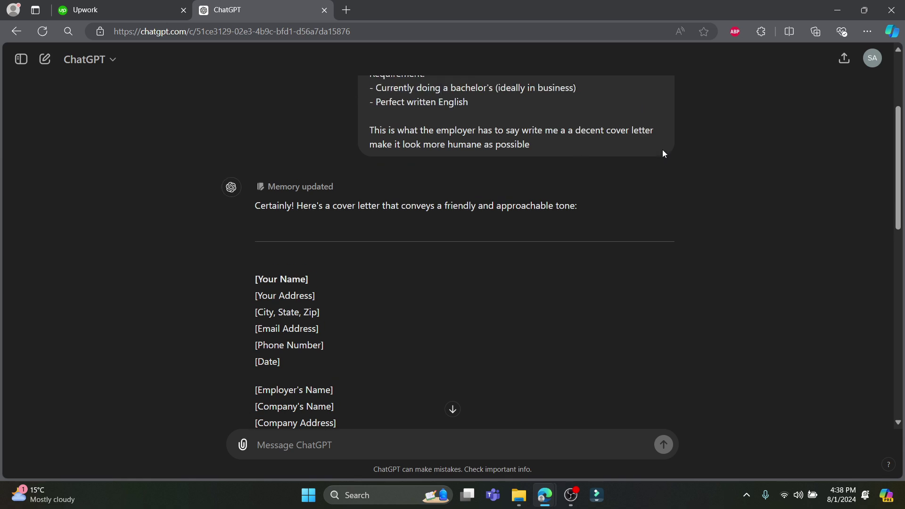
scroll(500, 234, "up", 2)
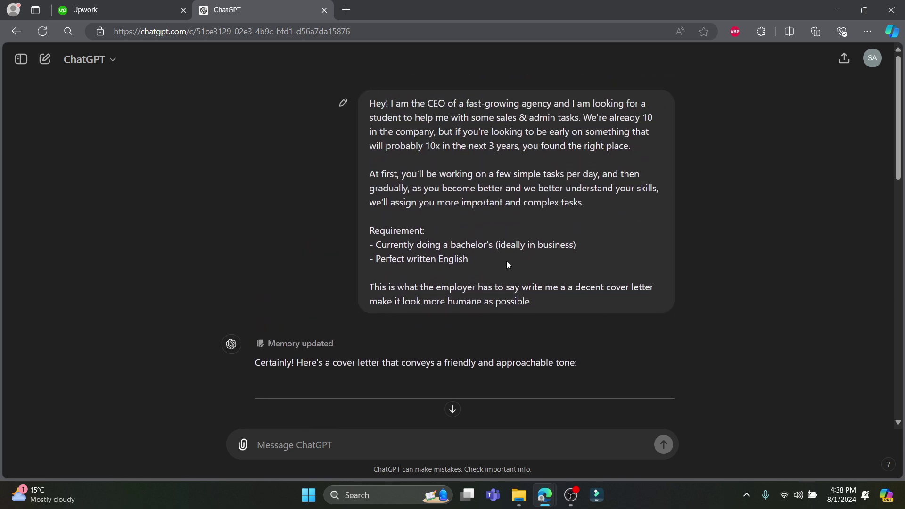
left_click_drag(366, 282, 477, 285)
left_click(542, 286)
scroll(590, 293, "down", 12)
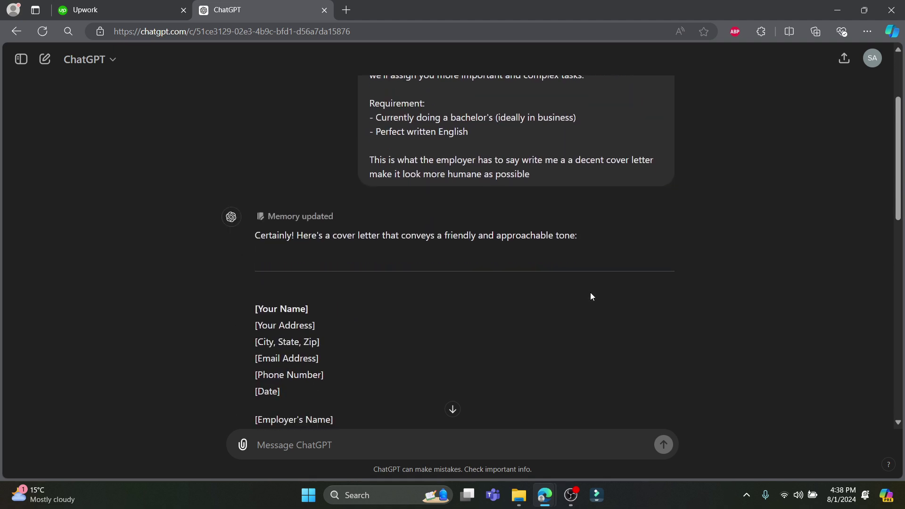
scroll(593, 283, "up", 5)
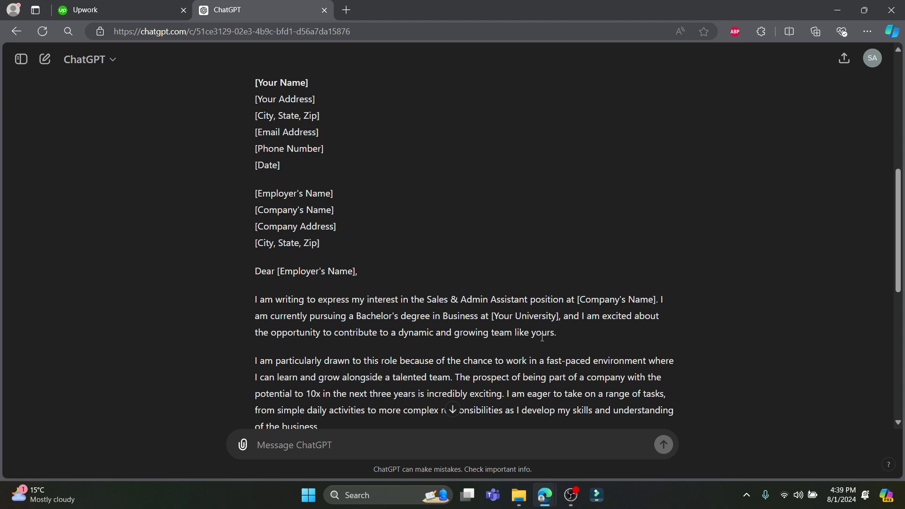
scroll(542, 337, "down", 5)
left_click_drag(258, 129, 506, 160)
Check the job posting on Upwork, return to ChatGPT and regenerate the cover letter response.
left_click(118, 10)
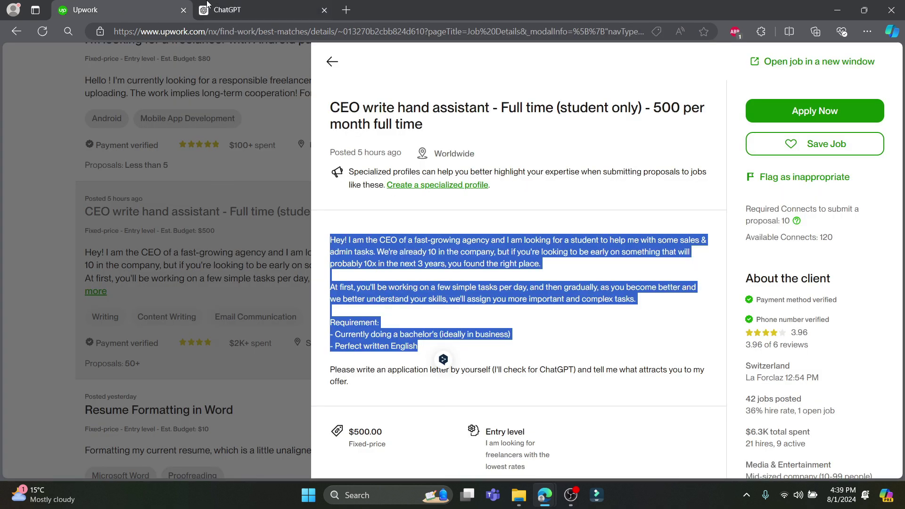
left_click(208, 6)
left_click(363, 183)
scroll(176, 329, "down", 4)
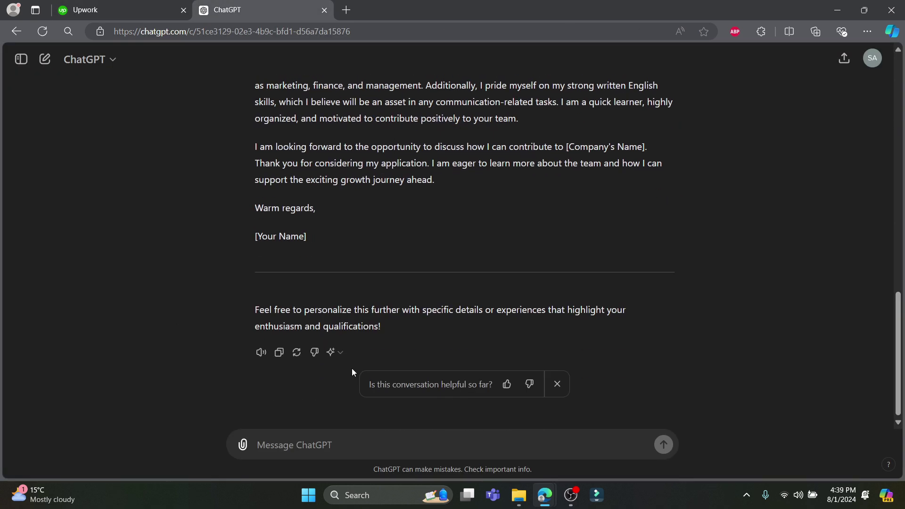
left_click(295, 353)
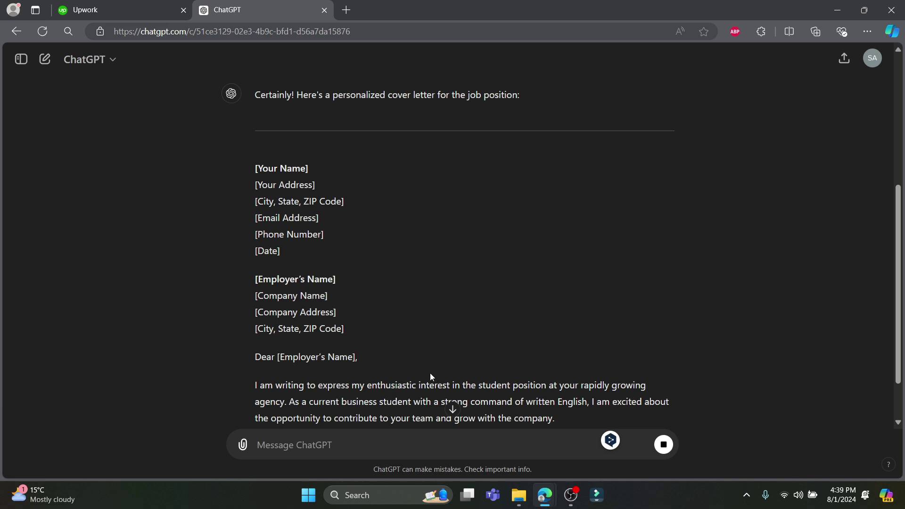
Switch to Upwork, reread the application letter instruction in the job posting and close the posting.
key("ctrl+Tab")
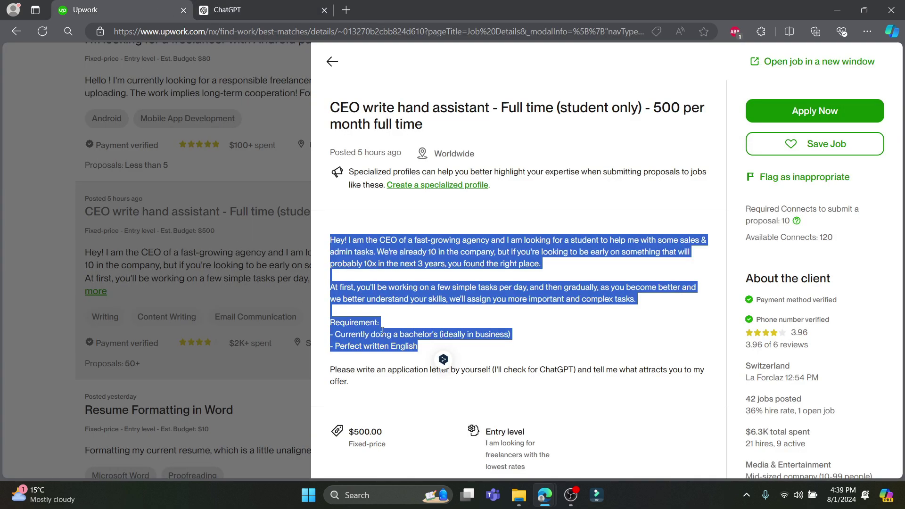
left_click(550, 226)
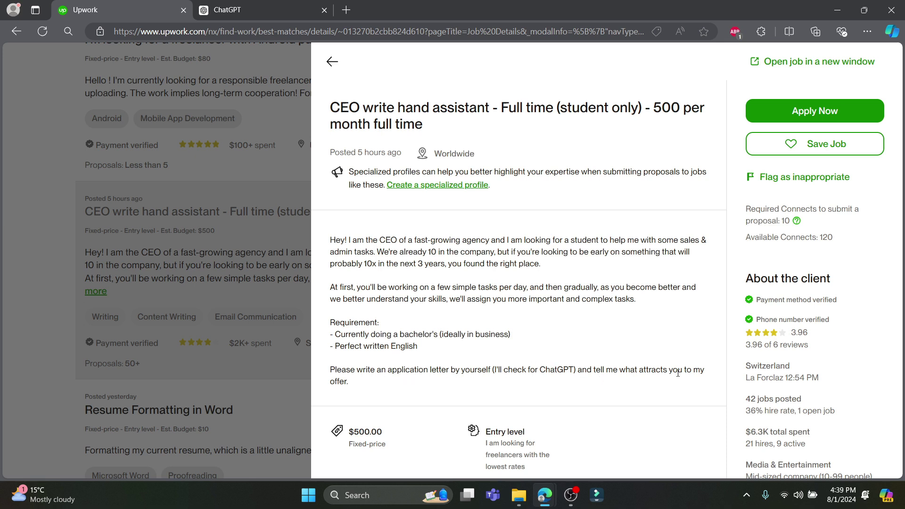
left_click(333, 62)
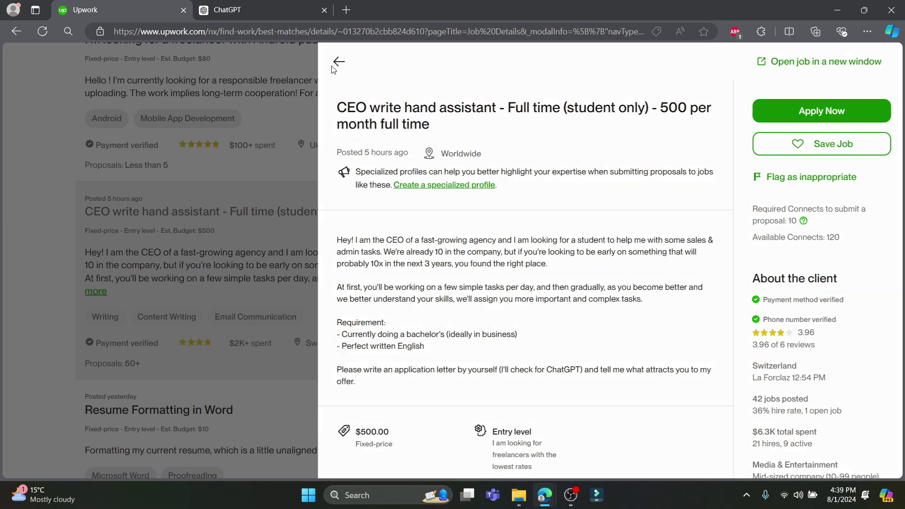
Return to ChatGPT, send the request "paraphrase this" and read through the rewritten cover letter.
key("ctrl+Tab")
scroll(453, 410, "up", 1)
scroll(358, 434, "down", 1)
type("para")
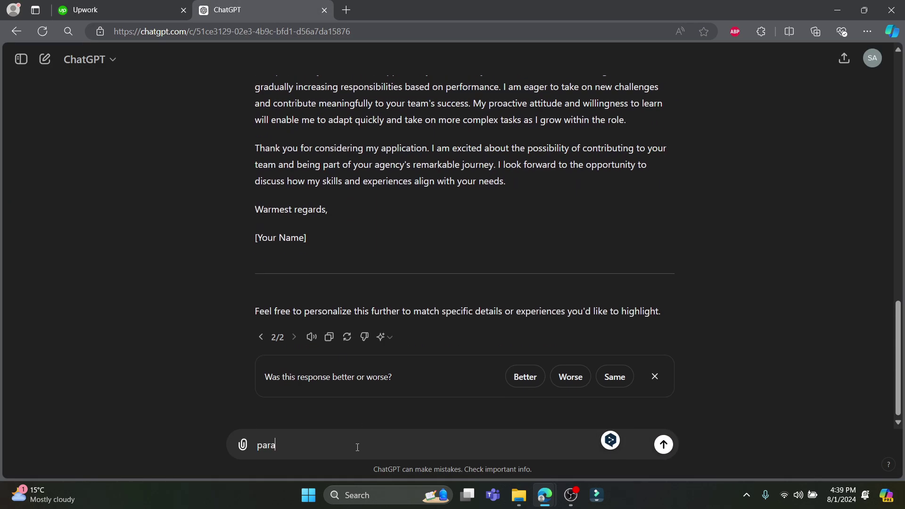
type("phrase thois")
key("Return")
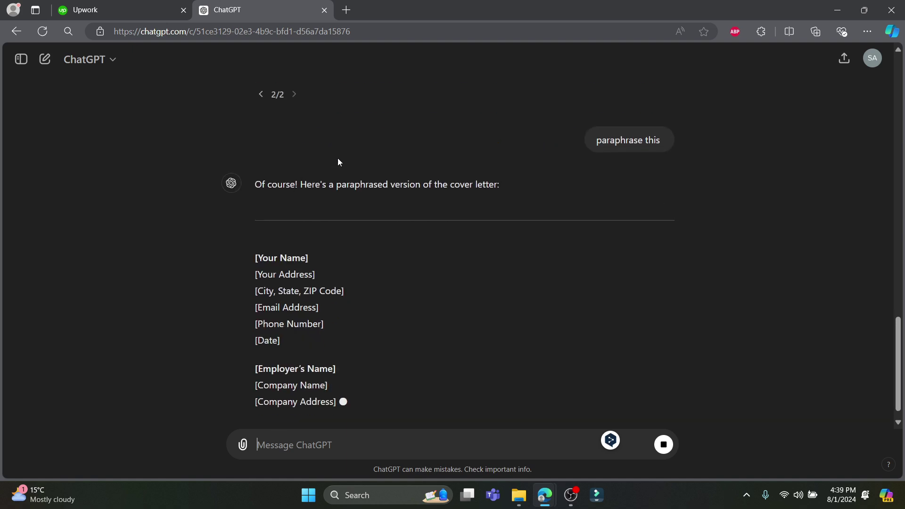
scroll(338, 162, "up", 3)
scroll(425, 246, "down", 1)
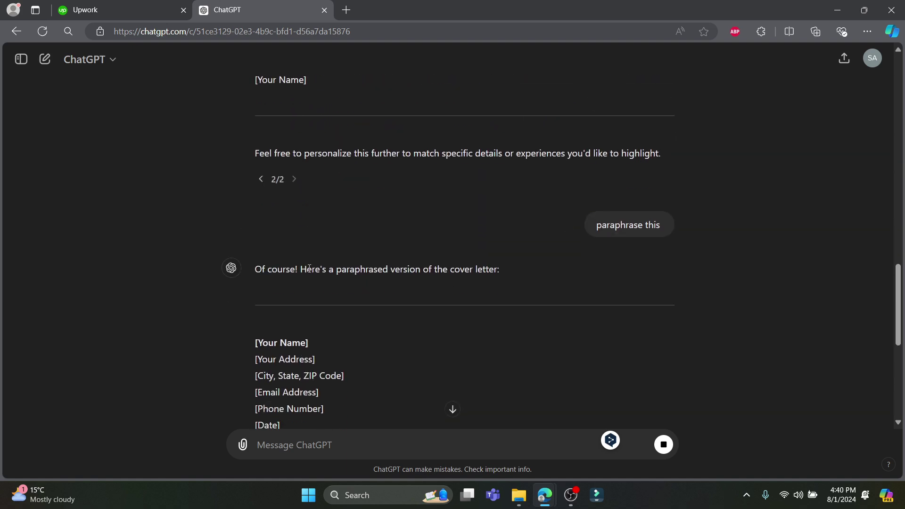
scroll(454, 264, "down", 6)
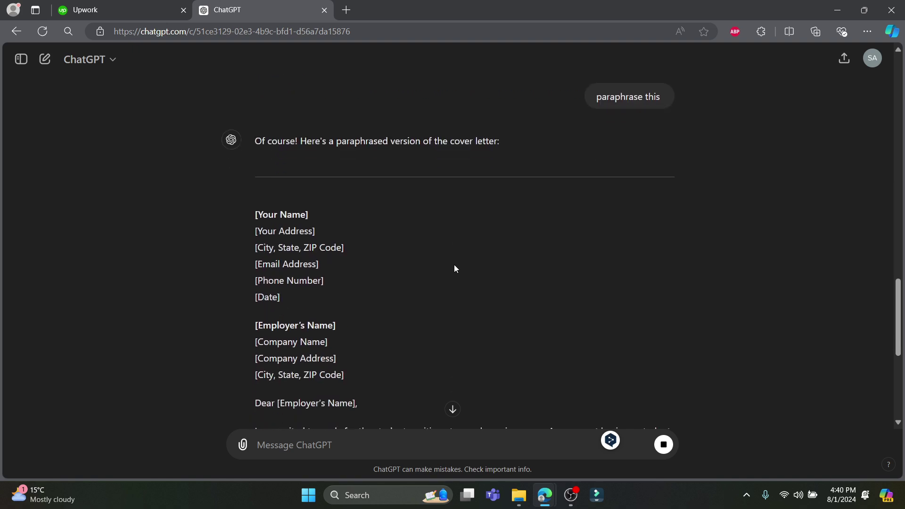
scroll(381, 271, "down", 3)
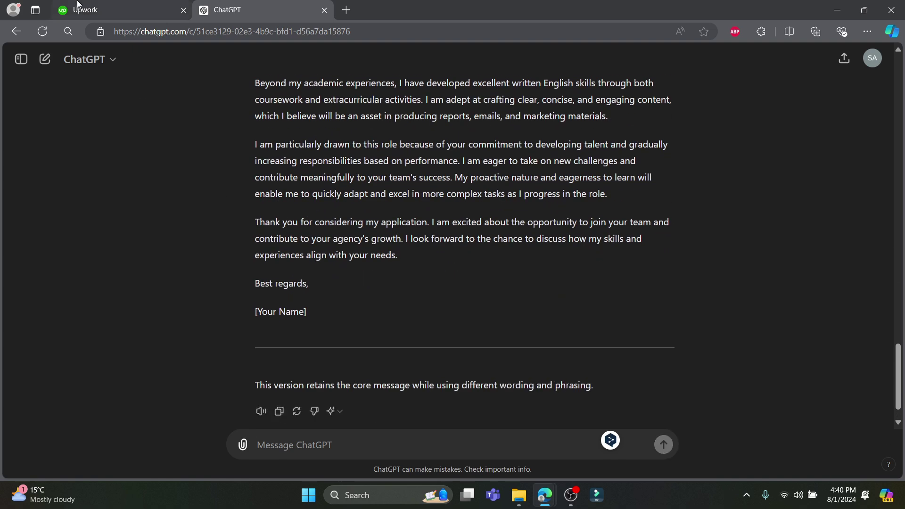
Switch to Upwork, reopen the CEO assistant job, start an application and go to the proposal's bid terms.
key("ctrl+Tab")
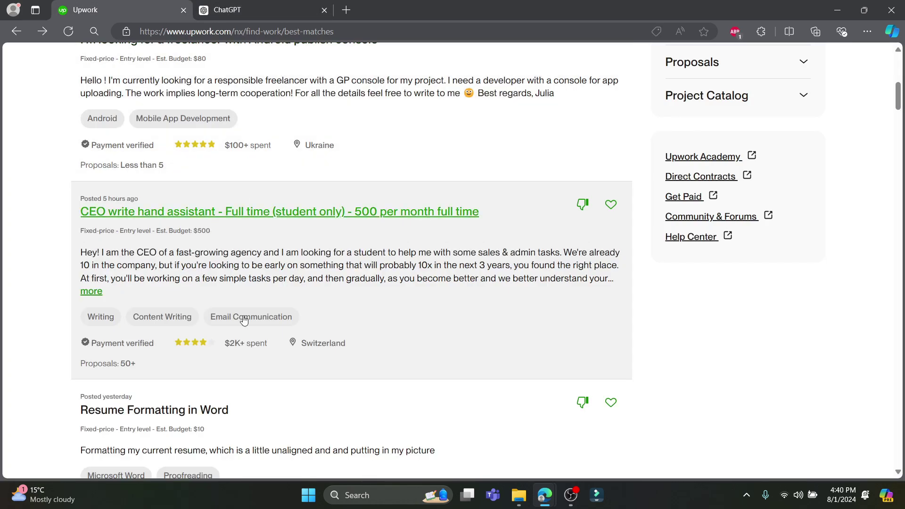
left_click(198, 212)
left_click(813, 112)
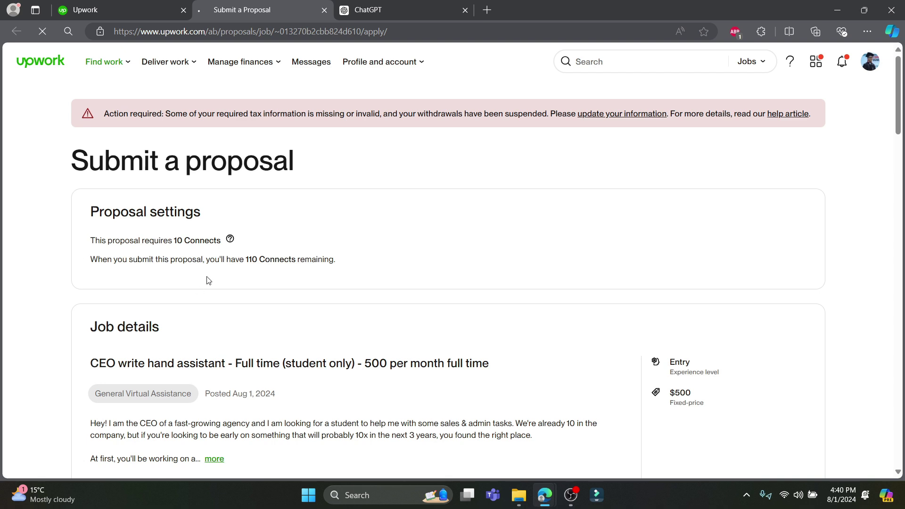
scroll(165, 202, "down", 4)
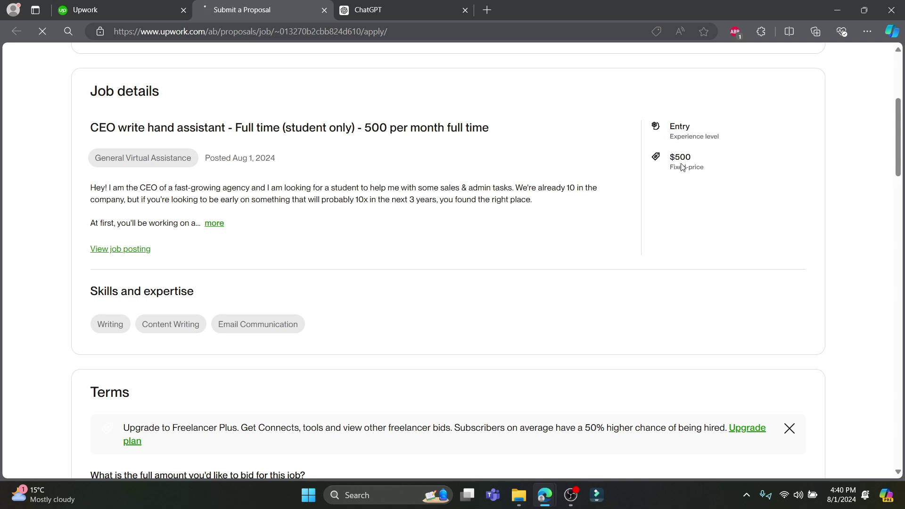
scroll(660, 176, "down", 5)
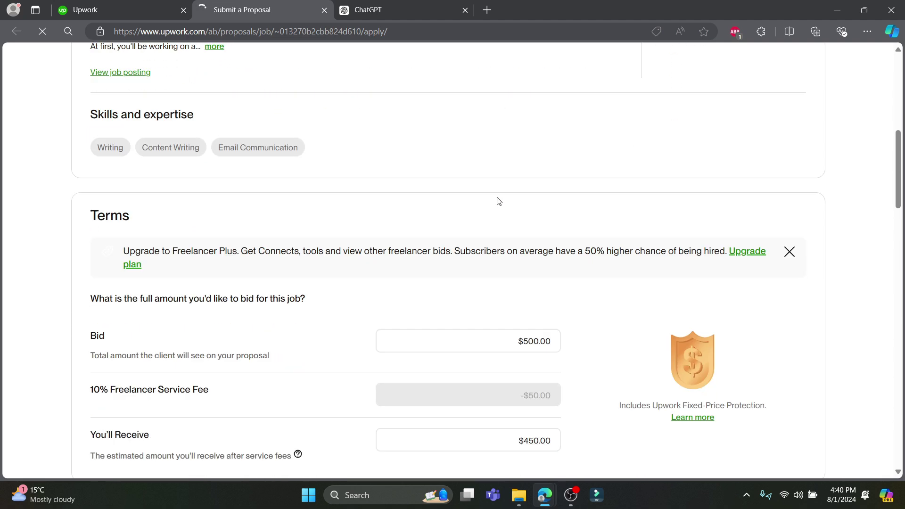
Review the bid terms, project duration and cover letter sections of the proposal form.
scroll(498, 201, "down", 1)
left_click(545, 223)
left_click(564, 188)
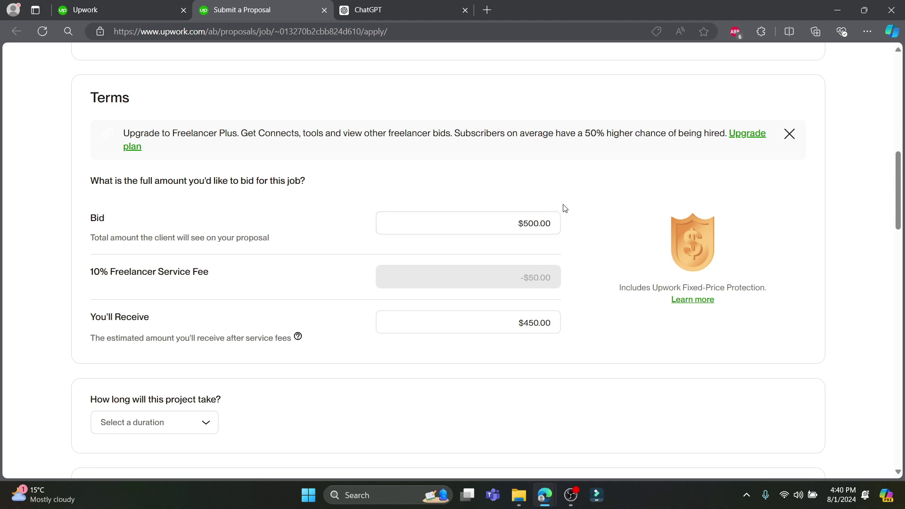
scroll(655, 194, "up", 3)
scroll(735, 222, "down", 2)
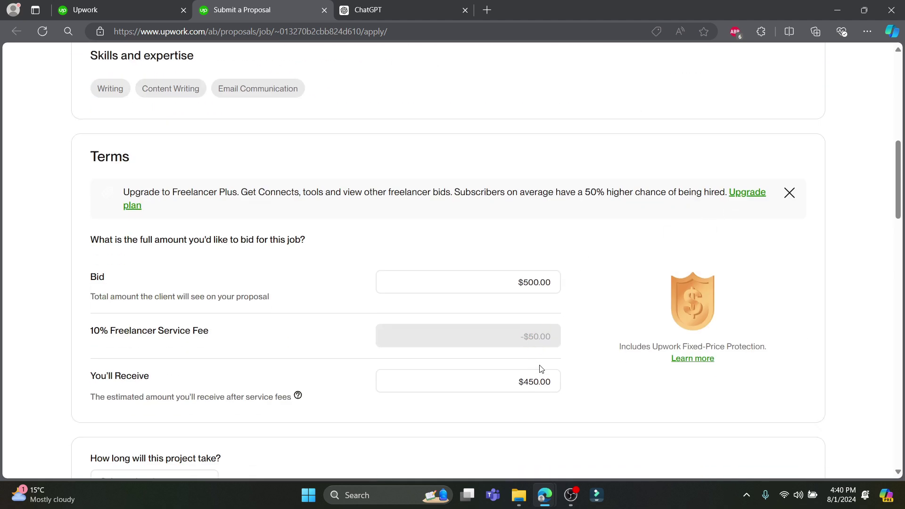
scroll(250, 351, "down", 5)
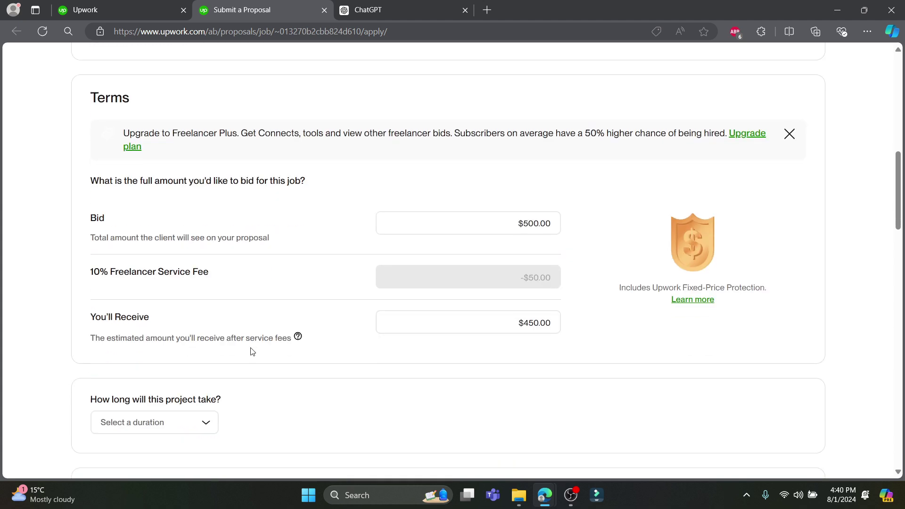
scroll(253, 344, "down", 2)
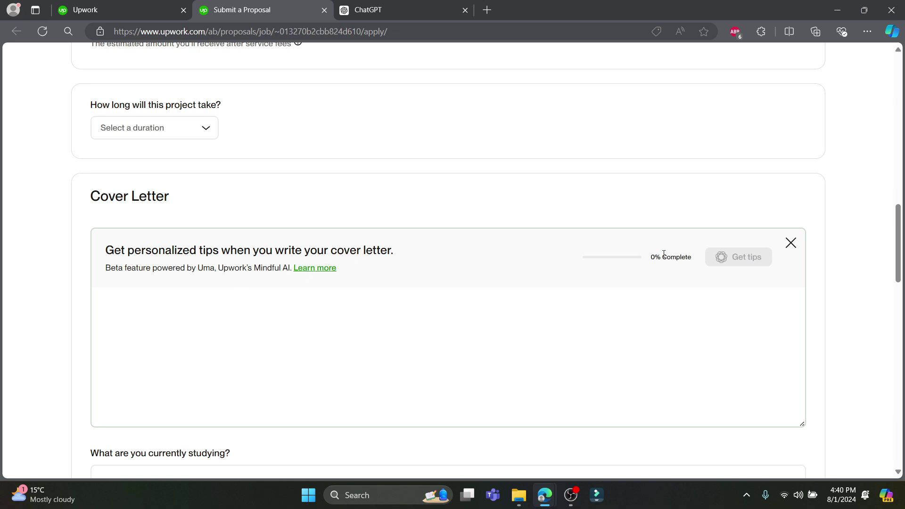
scroll(299, 276, "down", 5)
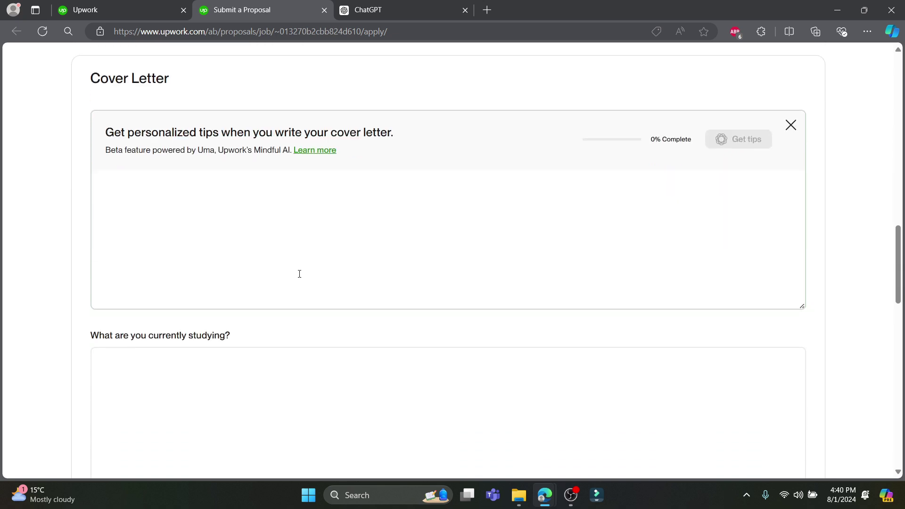
Examine the proposal's questions about current studies and daily available time, and its attachment requirements.
left_click(155, 242)
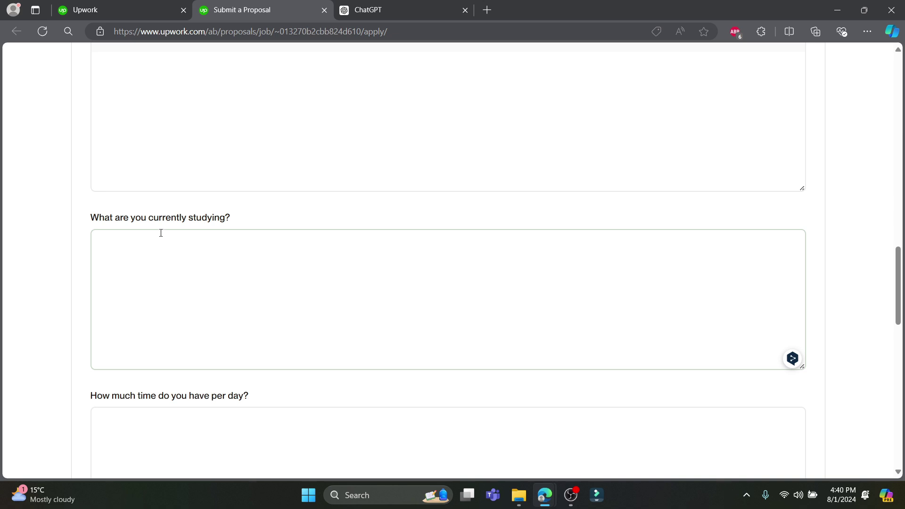
scroll(198, 225, "down", 3)
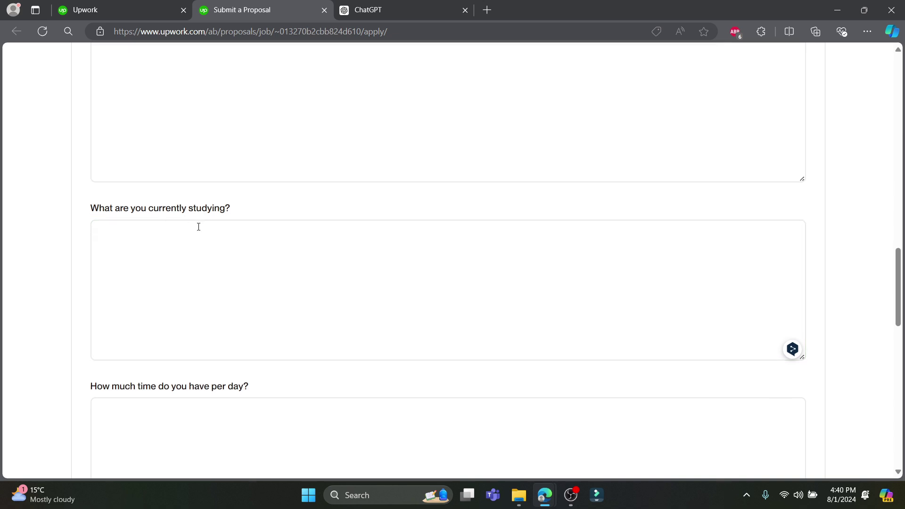
scroll(184, 306, "down", 1)
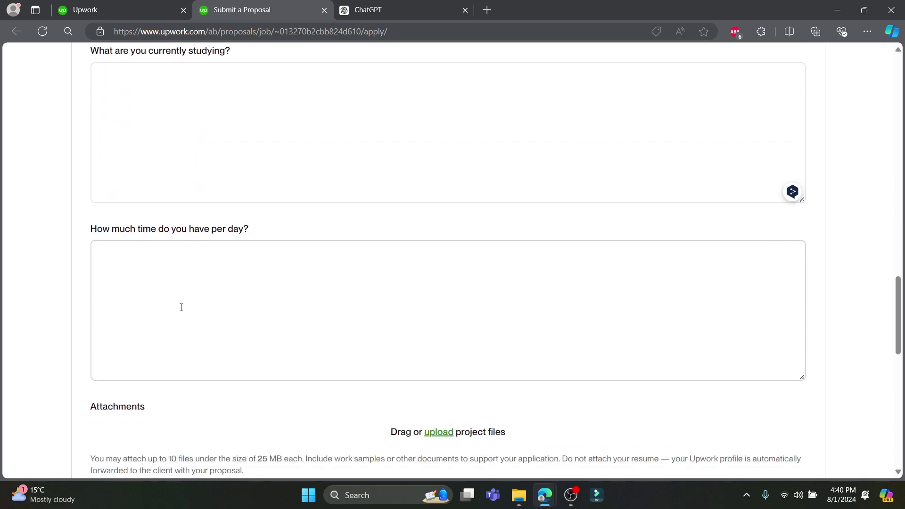
left_click(170, 271)
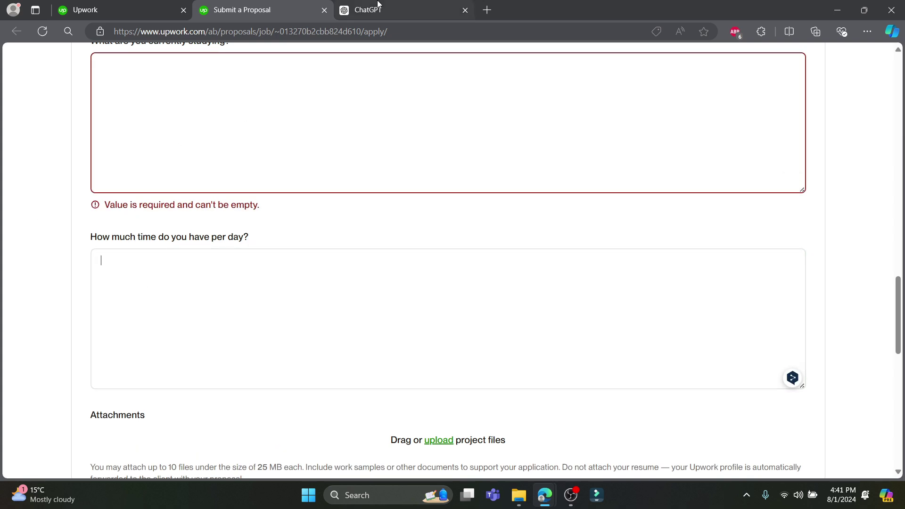
scroll(236, 448, "down", 1)
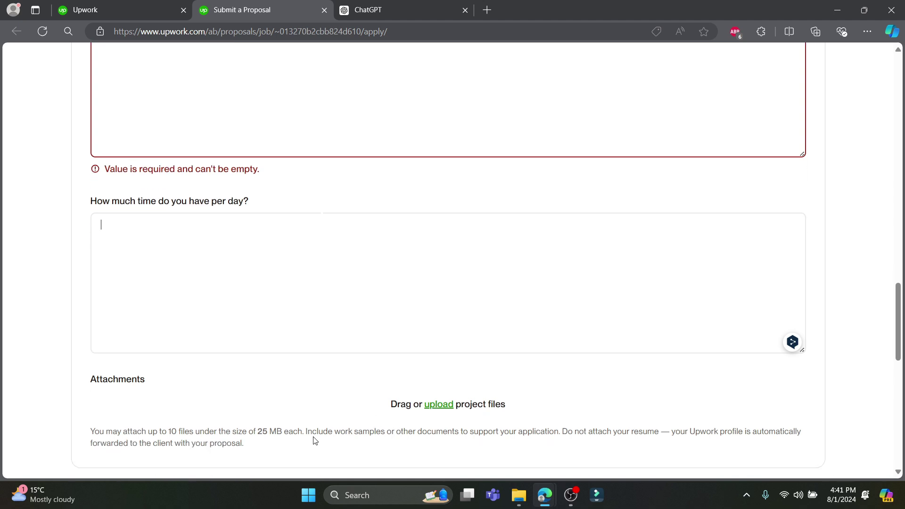
Switch to ChatGPT and copy the paraphrased cover letter from the name header through the sign-off.
key("ctrl+Tab")
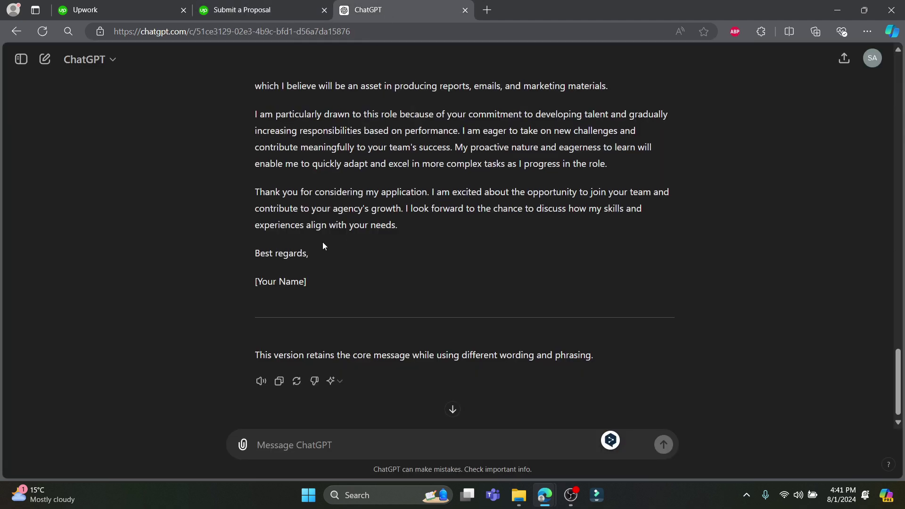
scroll(322, 242, "up", 6)
scroll(320, 246, "up", 4)
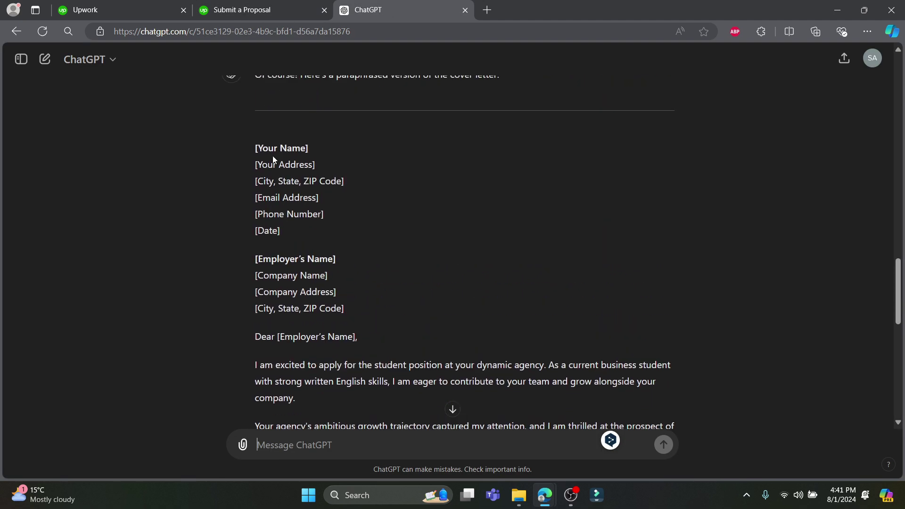
left_click_drag(254, 151, 337, 301)
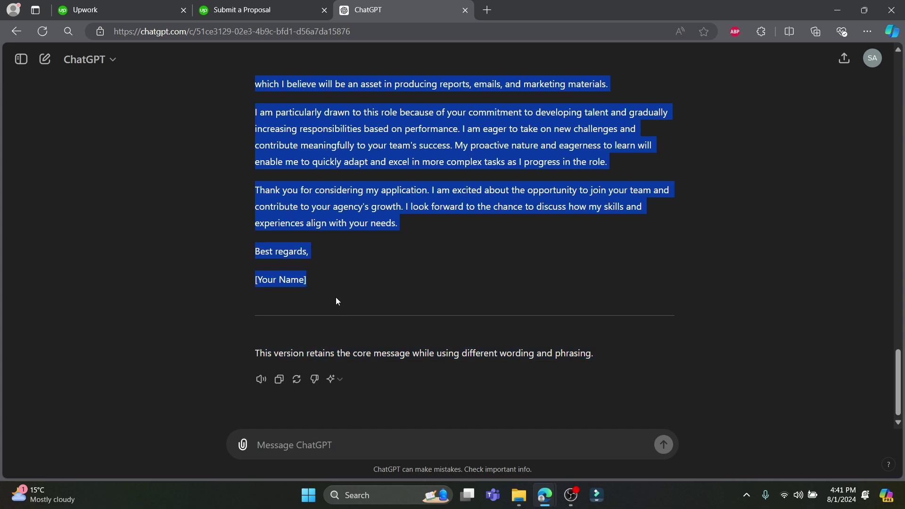
Open Word 2016 with a blank document and paste the copied cover letter into it.
key("super")
type("word 2016")
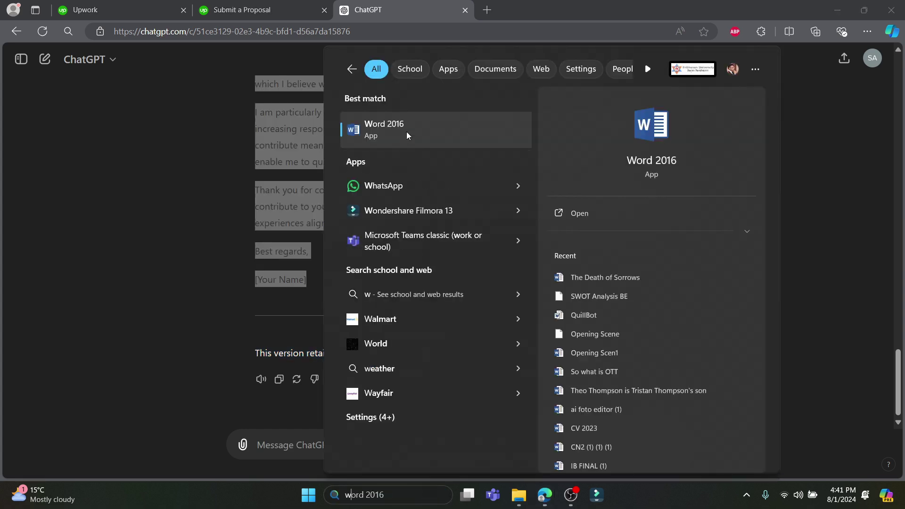
left_click(407, 131)
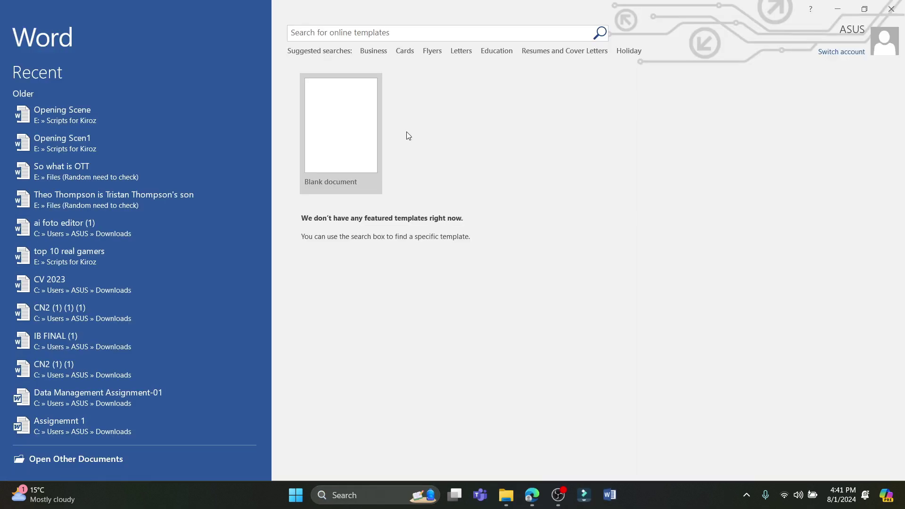
key("Escape")
key("ctrl+v")
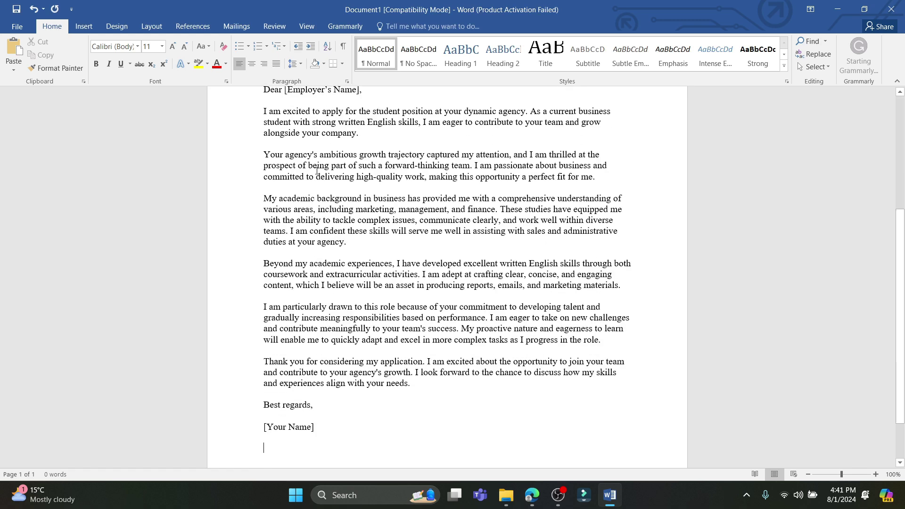
Look over the pasted cover letter in Word and dismiss the Office activation wizard.
scroll(403, 236, "up", 3)
scroll(327, 258, "down", 5)
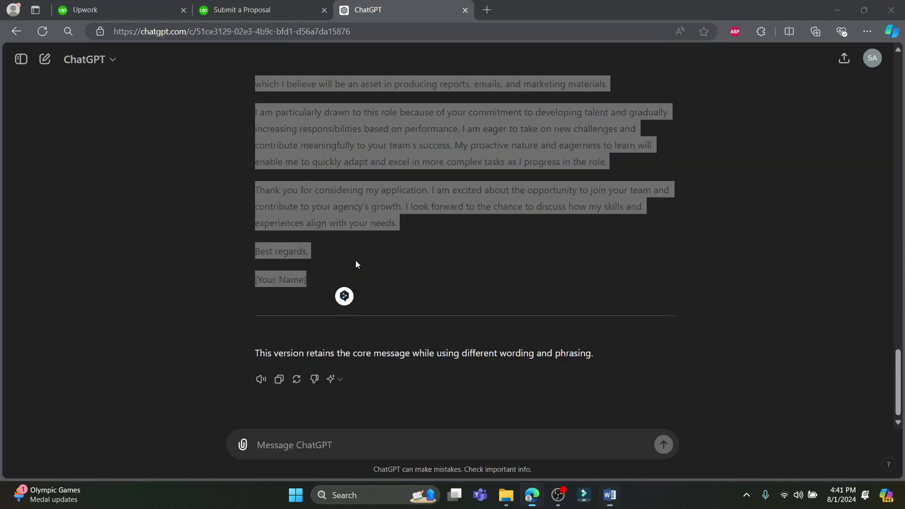
left_click(608, 495)
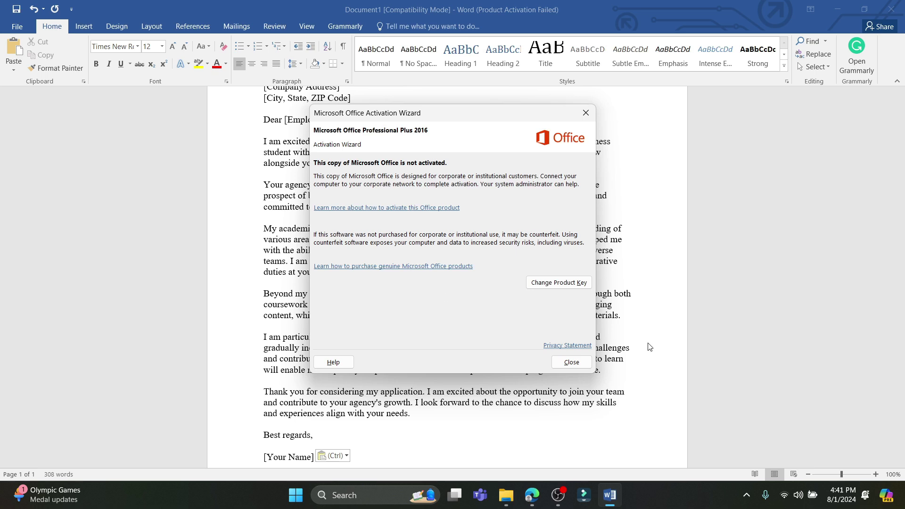
left_click(572, 363)
scroll(406, 329, "down", 1)
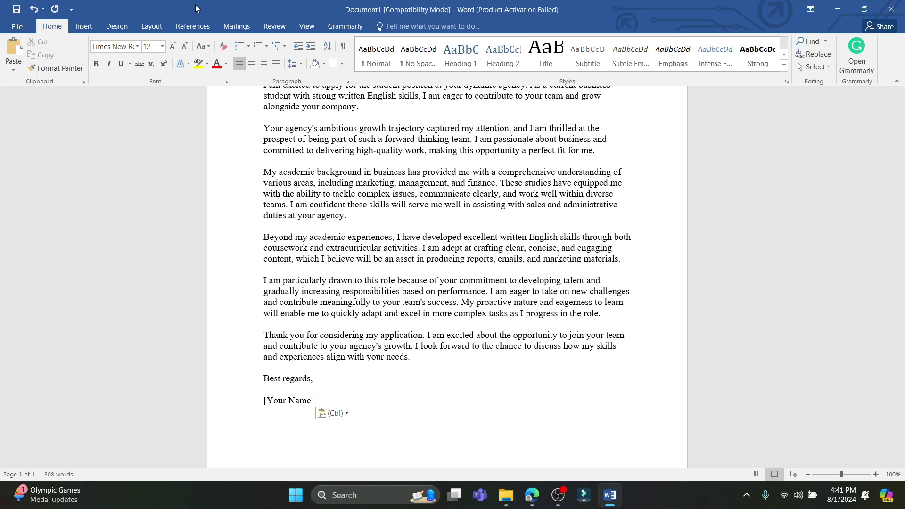
Save the letter as a Word document in the Downloads folder, named with the applicant's first name followed by "cover".
left_click(17, 26)
left_click(30, 134)
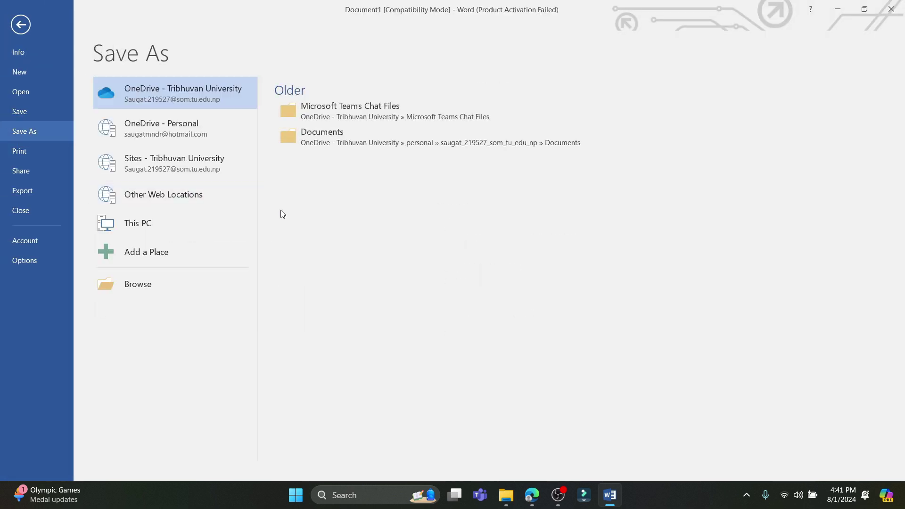
left_click(141, 223)
left_click(309, 167)
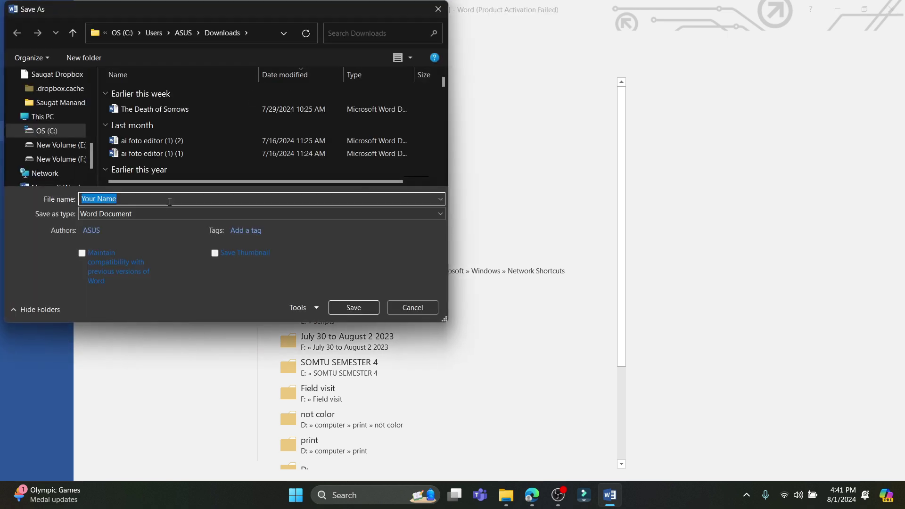
type("Saugat")
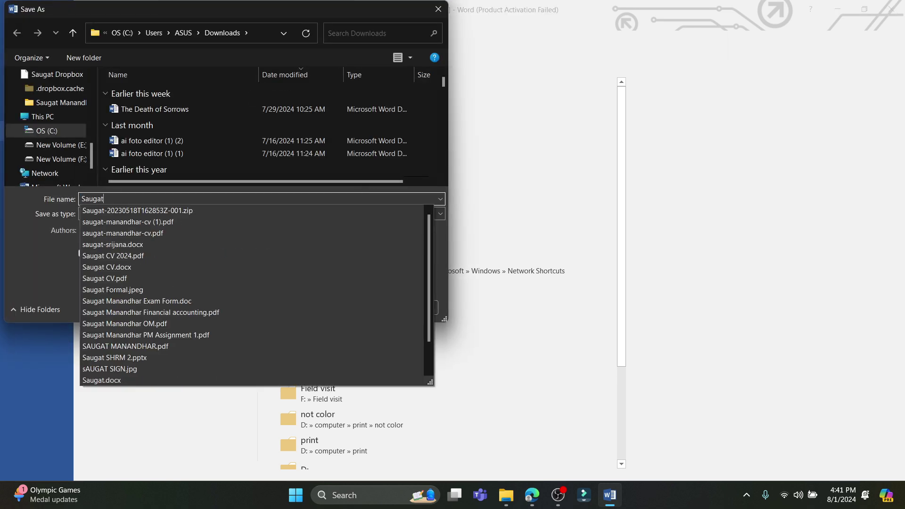
type(" cover")
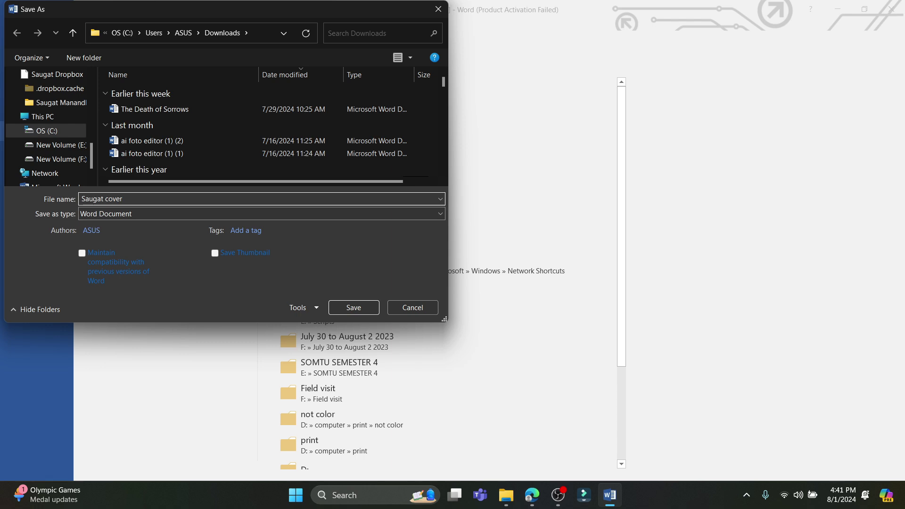
key("Return")
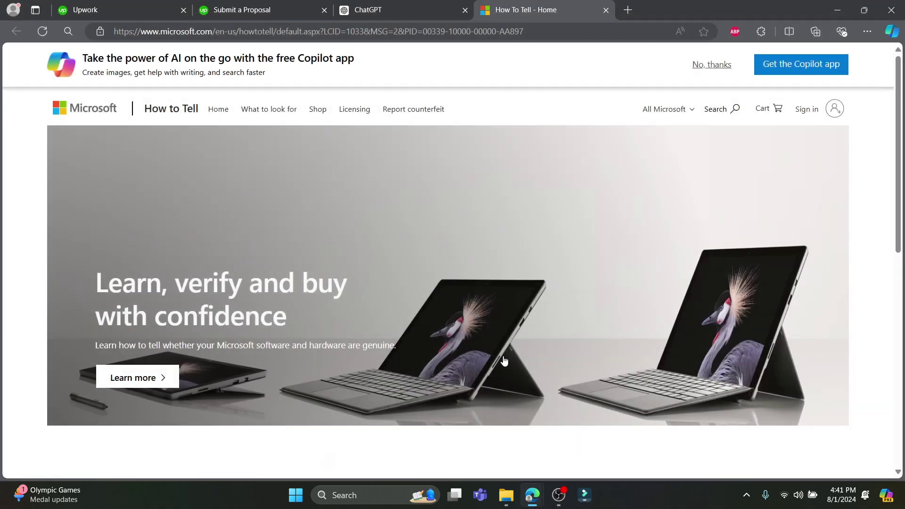
Switch to the Upwork proposal and attach the saved cover letter document from the Downloads folder.
left_click(238, 6)
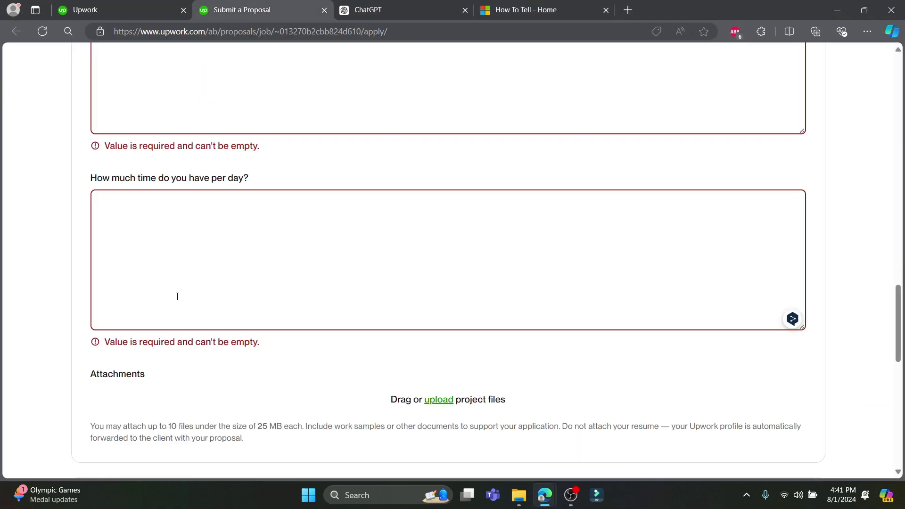
left_click(439, 400)
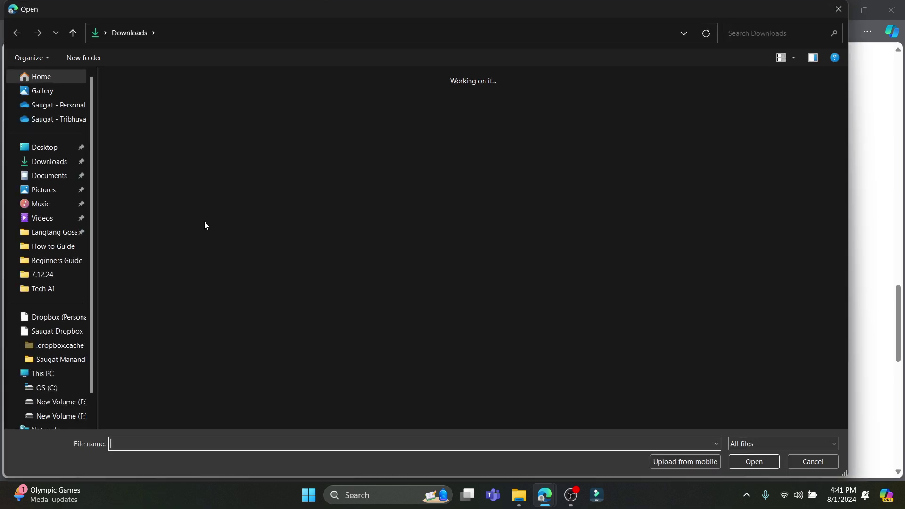
double_click(160, 110)
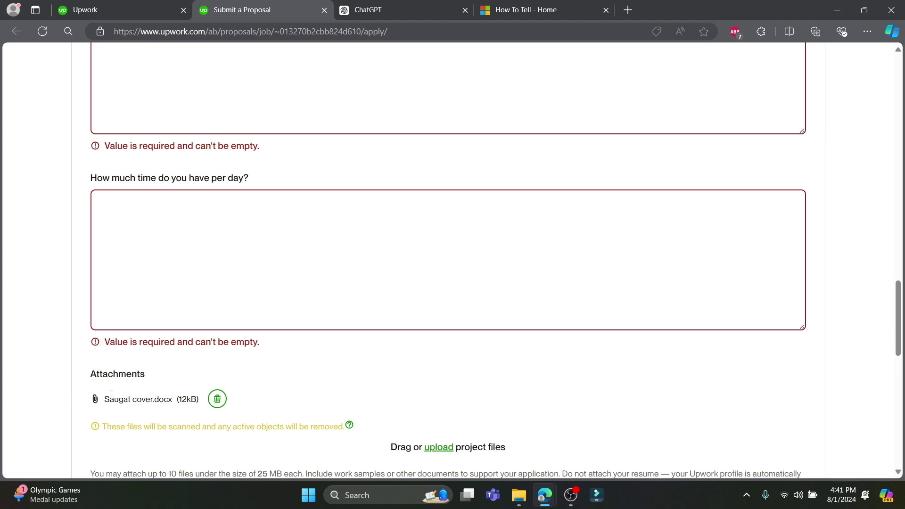
Close the Microsoft How To Tell page and the proposal page, and dismiss the CEO assistant job posting.
left_click(443, 5)
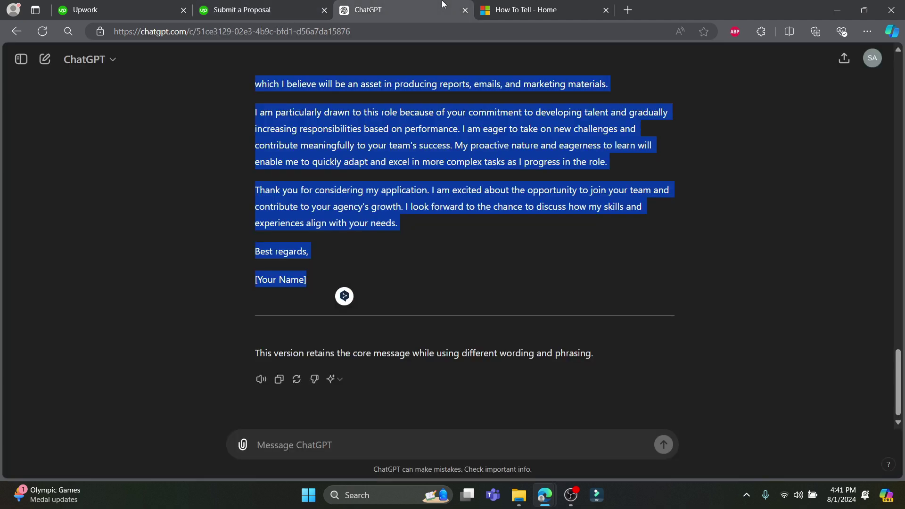
middle_click(530, 4)
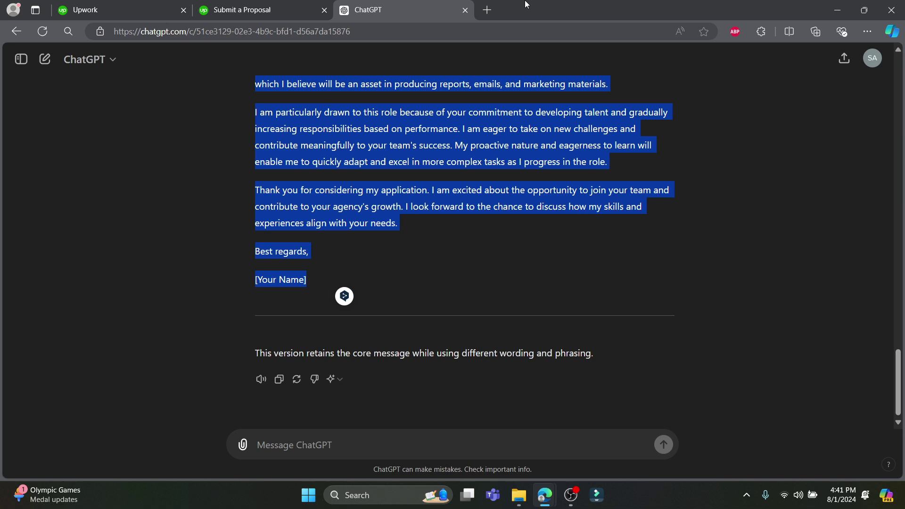
left_click(288, 4)
scroll(161, 351, "up", 3)
left_click(175, 6)
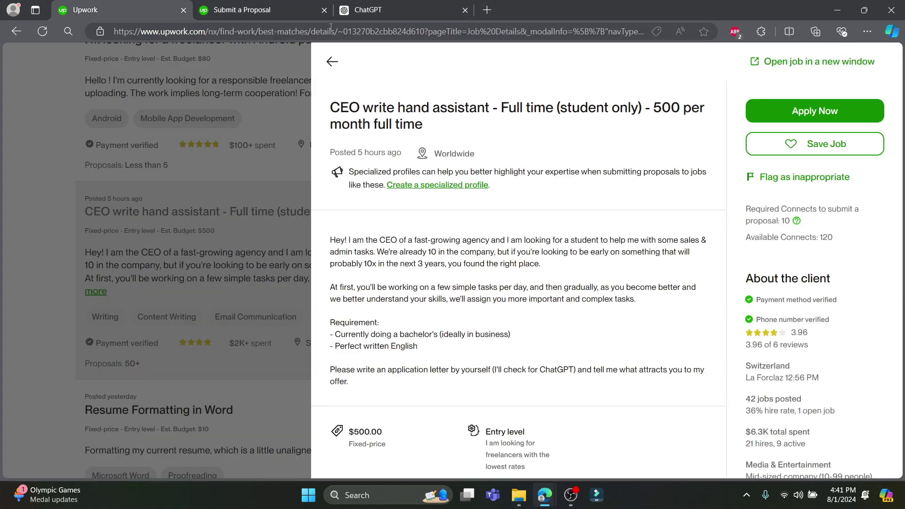
left_click(324, 10)
left_click(16, 176)
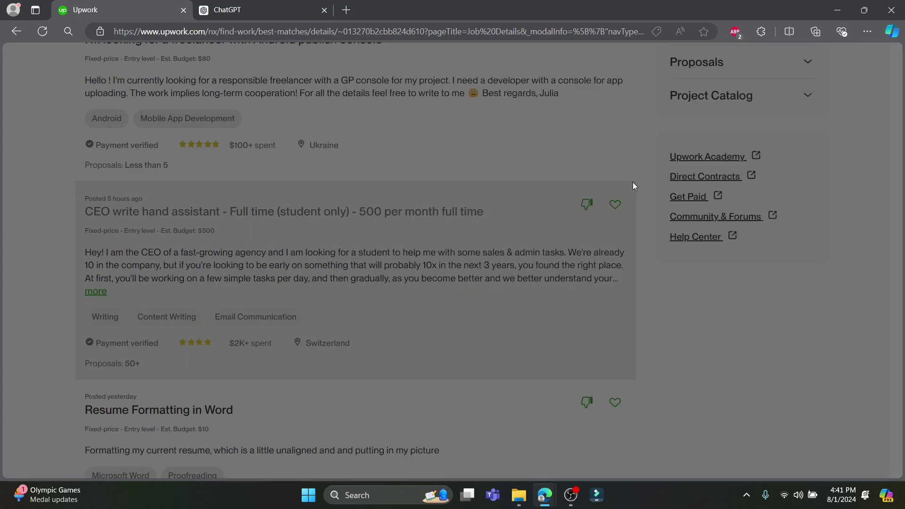
Browse the best-match jobs and open the "Looking for a Google Developer Account" posting.
scroll(218, 374, "down", 3)
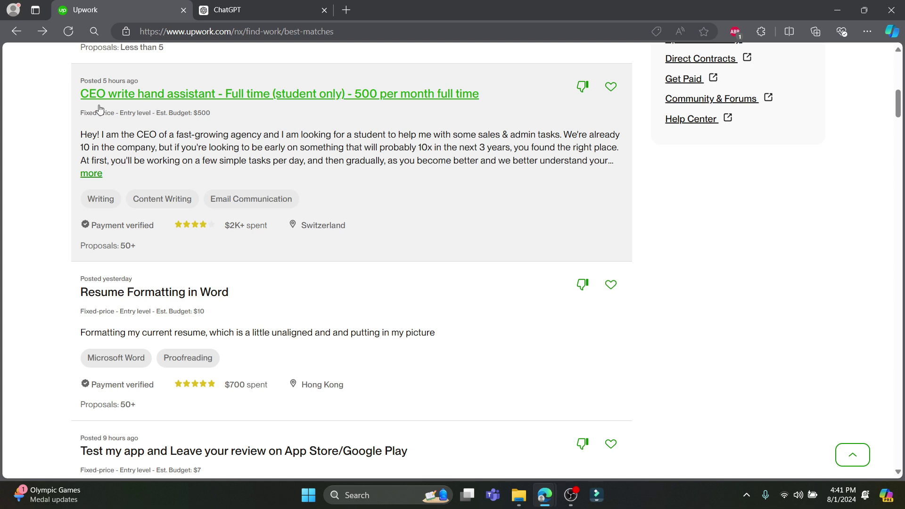
scroll(185, 343, "down", 6)
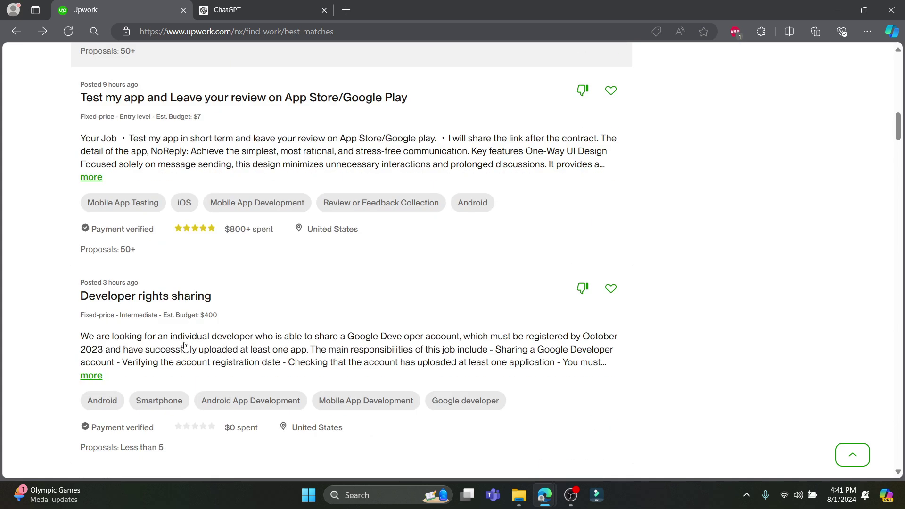
scroll(146, 303, "down", 3)
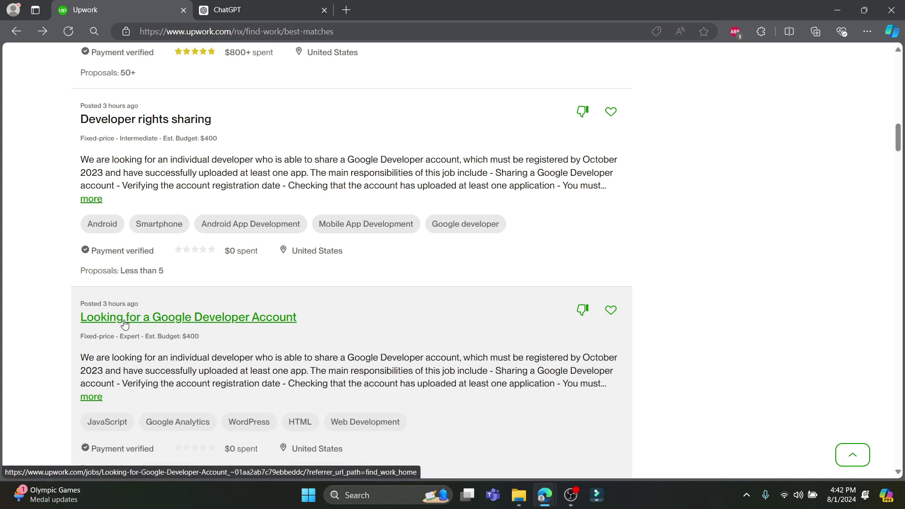
left_click(125, 324)
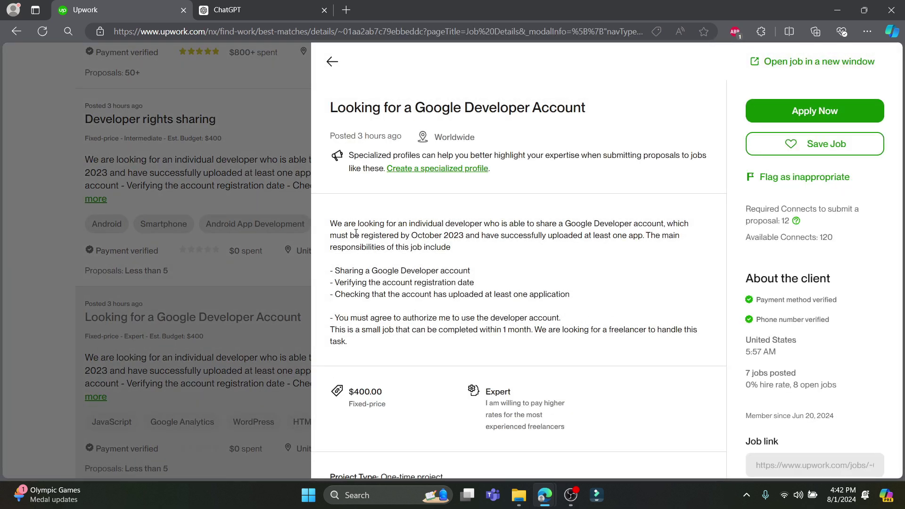
Copy the full job description from the Google Developer Account posting and paste it into the ChatGPT message.
scroll(608, 226, "down", 8)
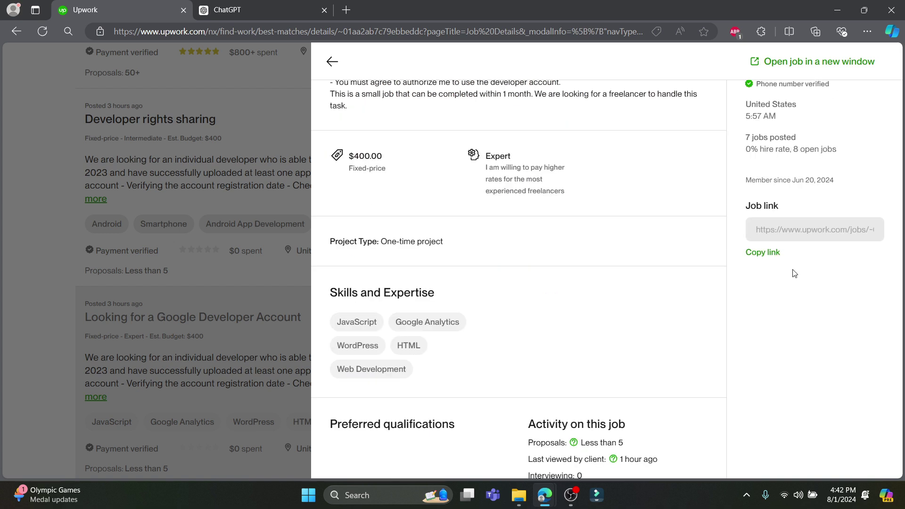
scroll(774, 268, "up", 10)
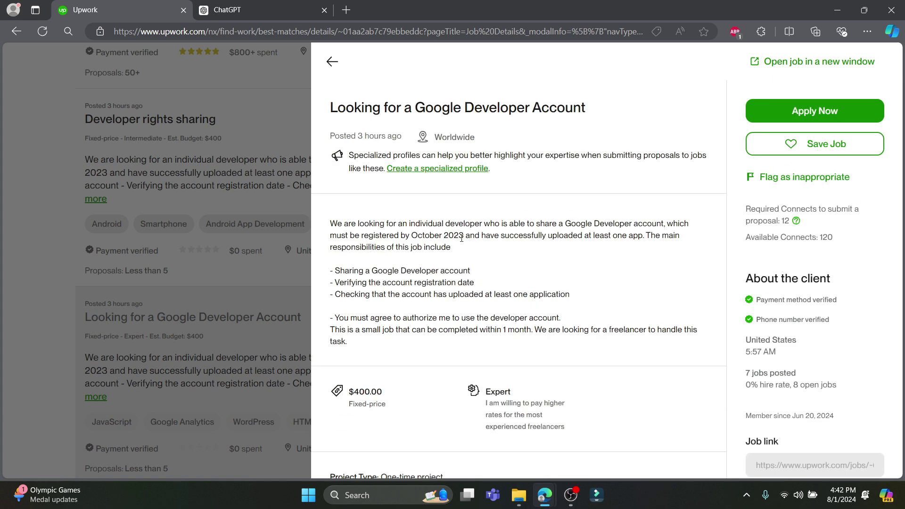
left_click_drag(326, 222, 349, 342)
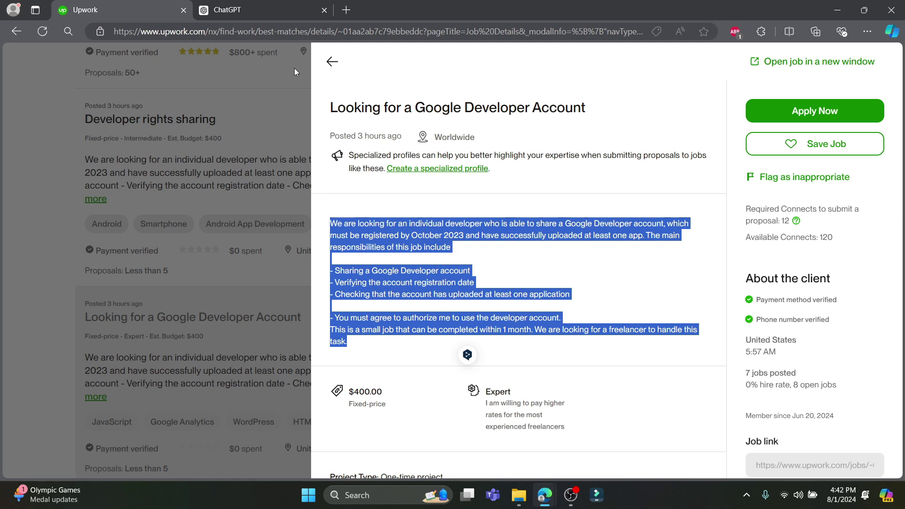
left_click(272, 10)
left_click(367, 441)
key("ctrl+v")
Below the pasted description, add "Create me a cover letter reading all of this make it look as humane as possible." and send the prompt.
key("shift+Return")
key("shift+Return")
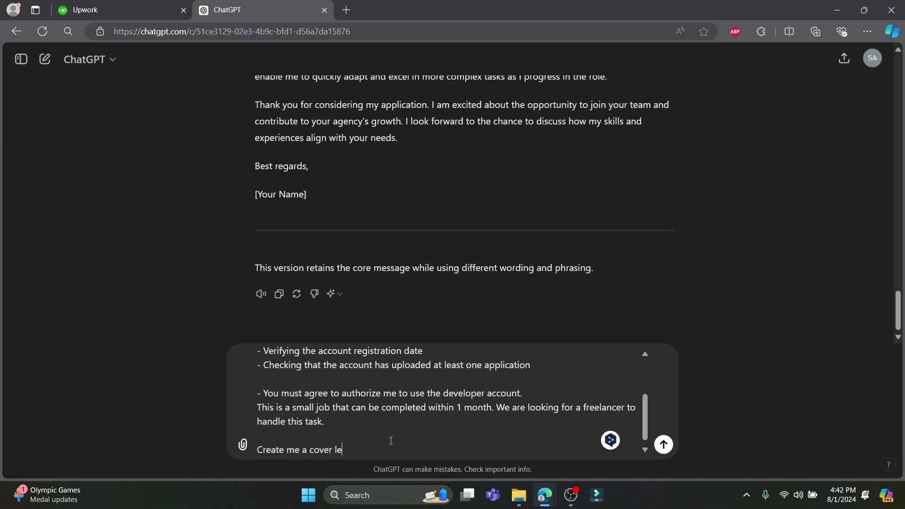
type("eading all of this mak")
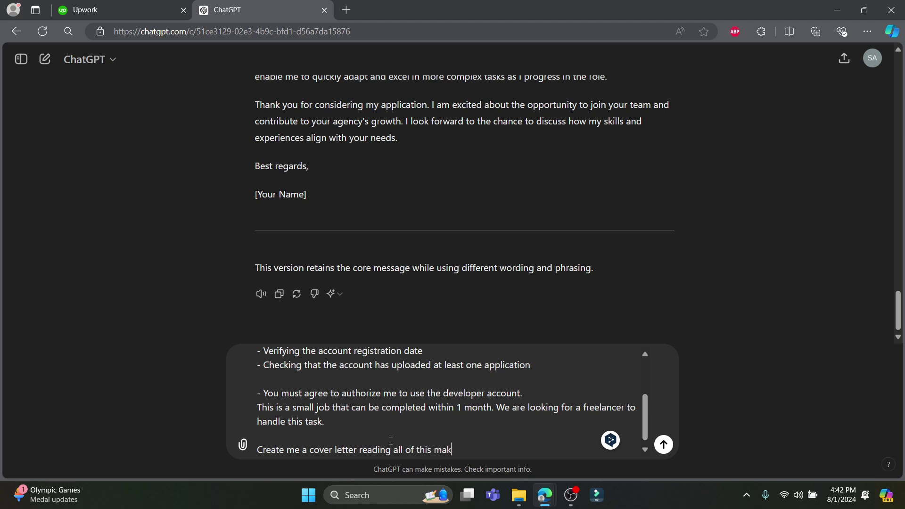
type("e it look as humane as possible")
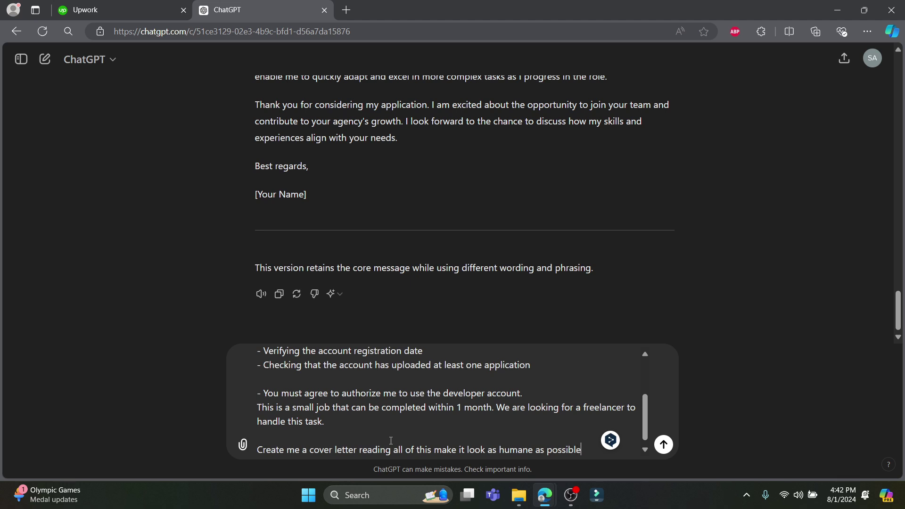
type(".")
key("Return")
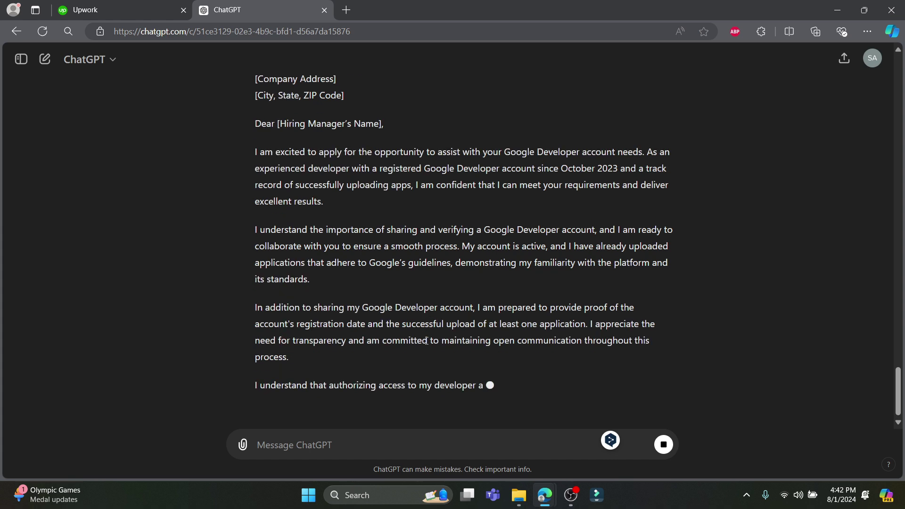
Regenerate ChatGPT's cover letter for the Google Developer Account job, checking back on the Upwork posting.
left_click(161, 6)
left_click(232, 6)
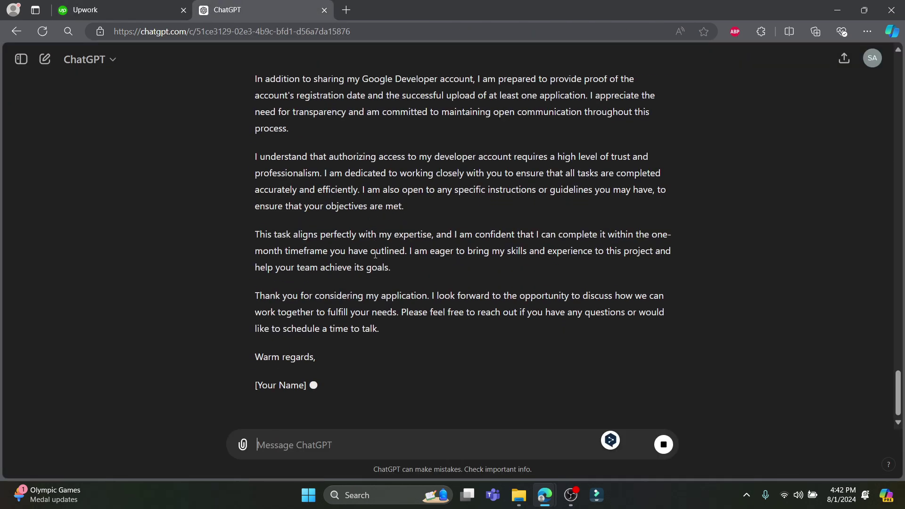
left_click(297, 380)
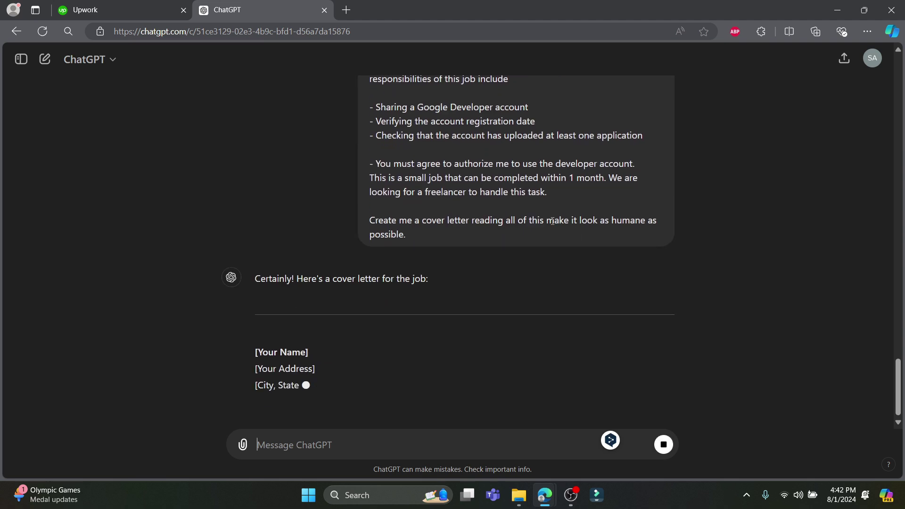
left_click(141, 10)
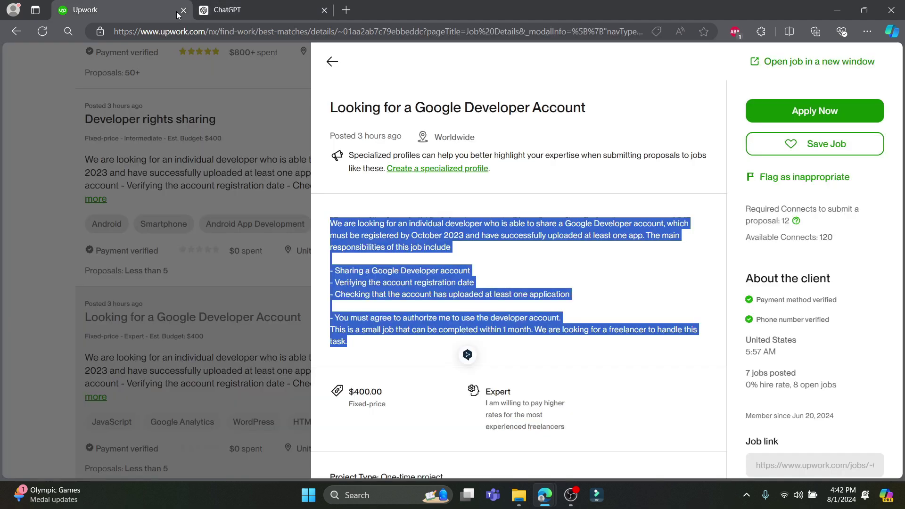
left_click(253, 7)
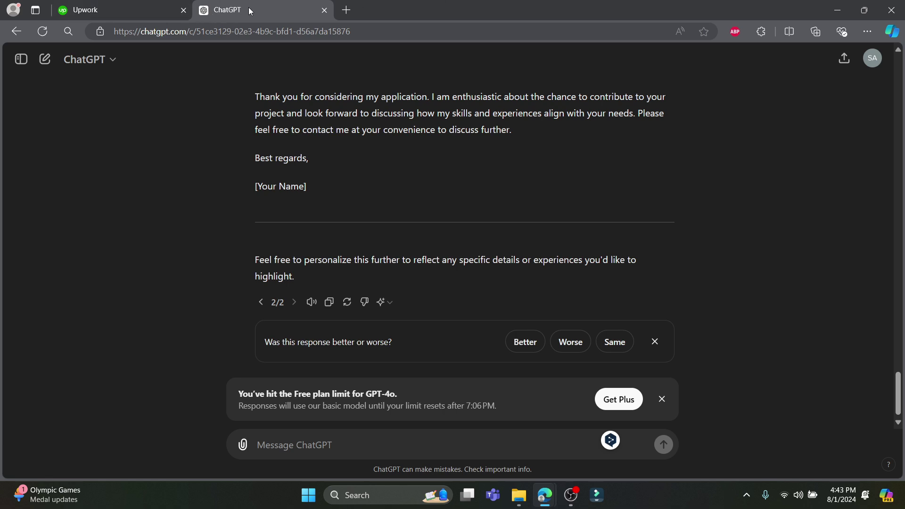
Dismiss the GPT-4o free plan limit notice and look over the regenerated cover letter.
left_click(662, 400)
scroll(547, 352, "up", 5)
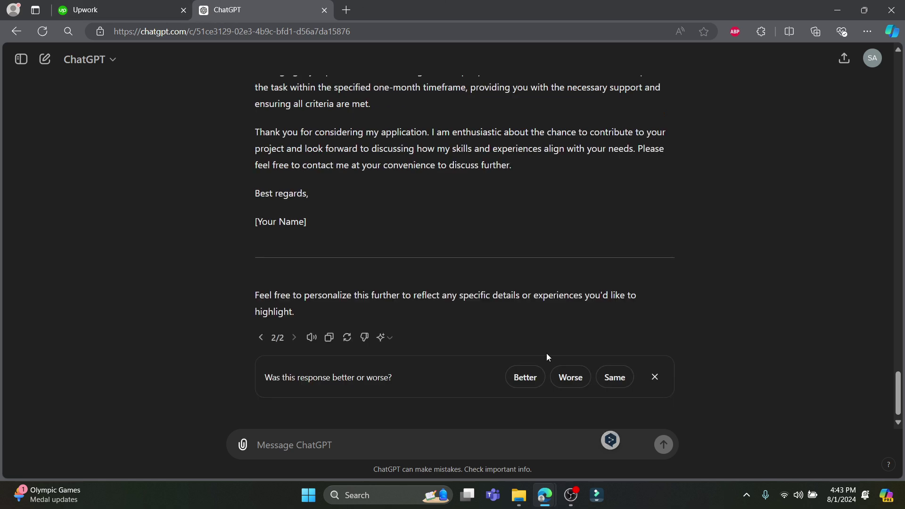
scroll(439, 294, "up", 5)
scroll(436, 286, "down", 9)
scroll(434, 283, "down", 1)
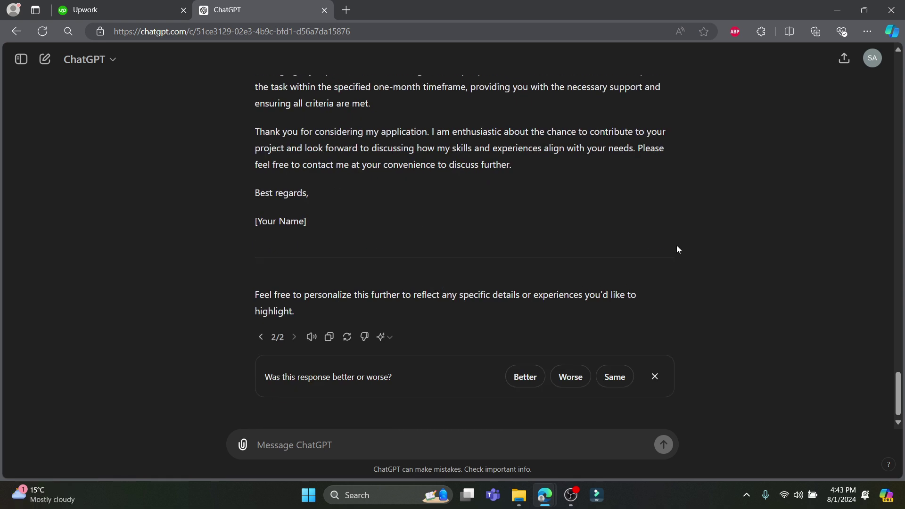